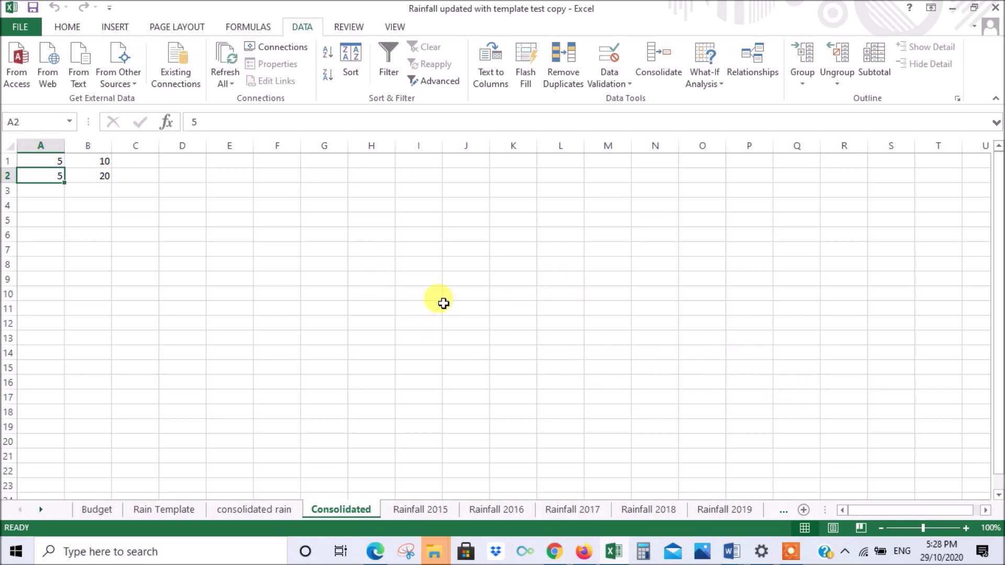
Add two blank worksheets and group Sheet9 with Sheet10, leaving Sheet10 active.
click(804, 510)
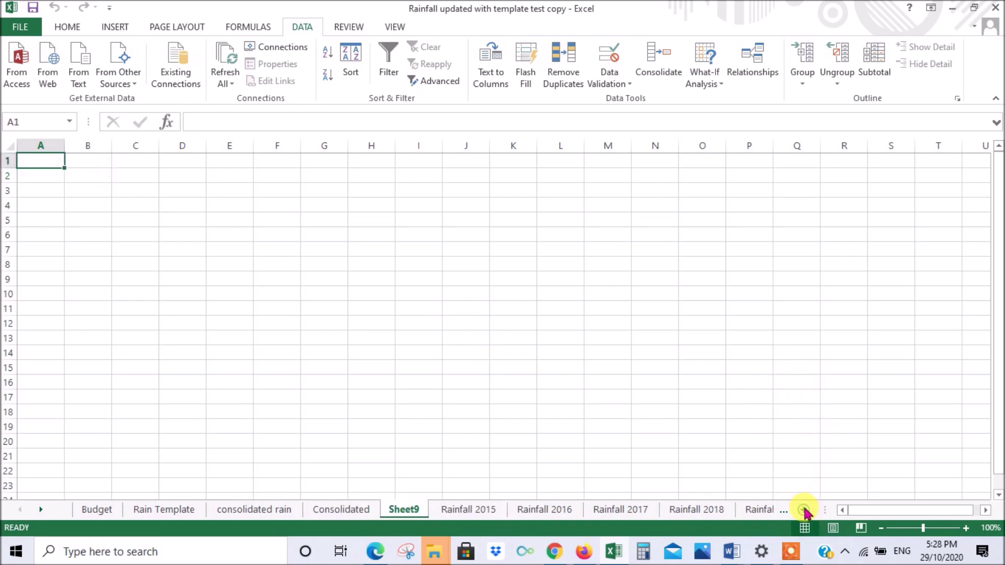
click(804, 510)
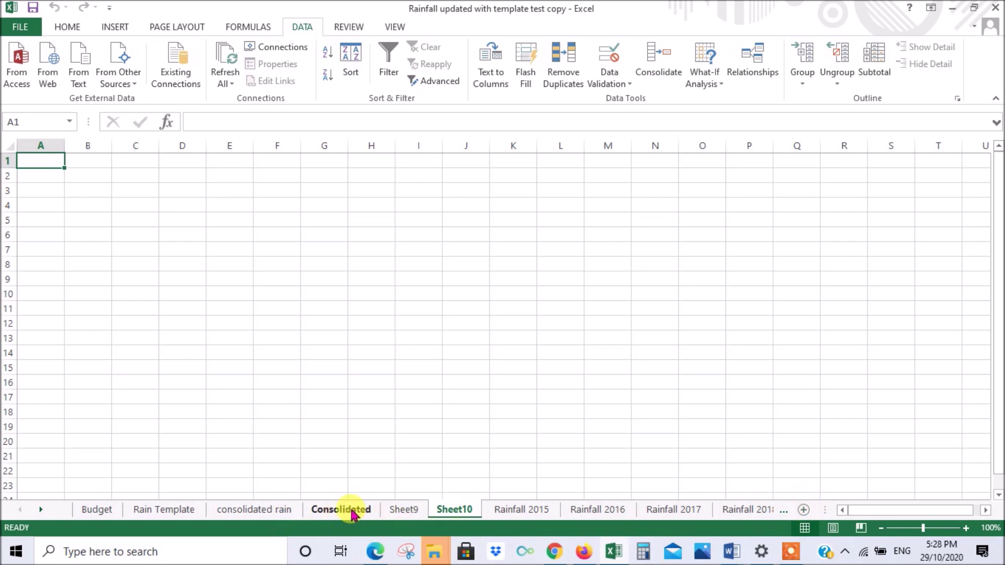
drag(406, 507, 426, 513)
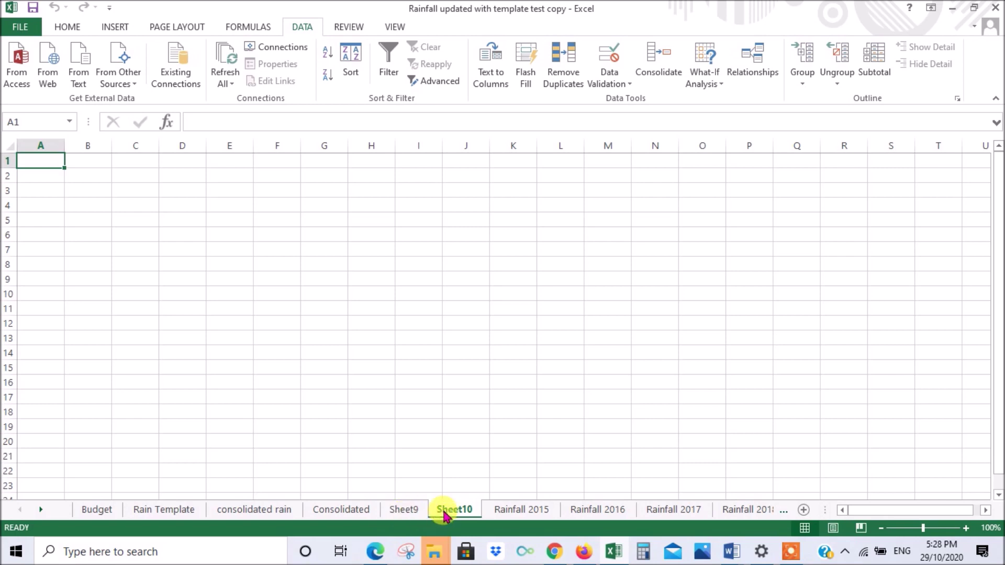
ctrl+click(412, 511)
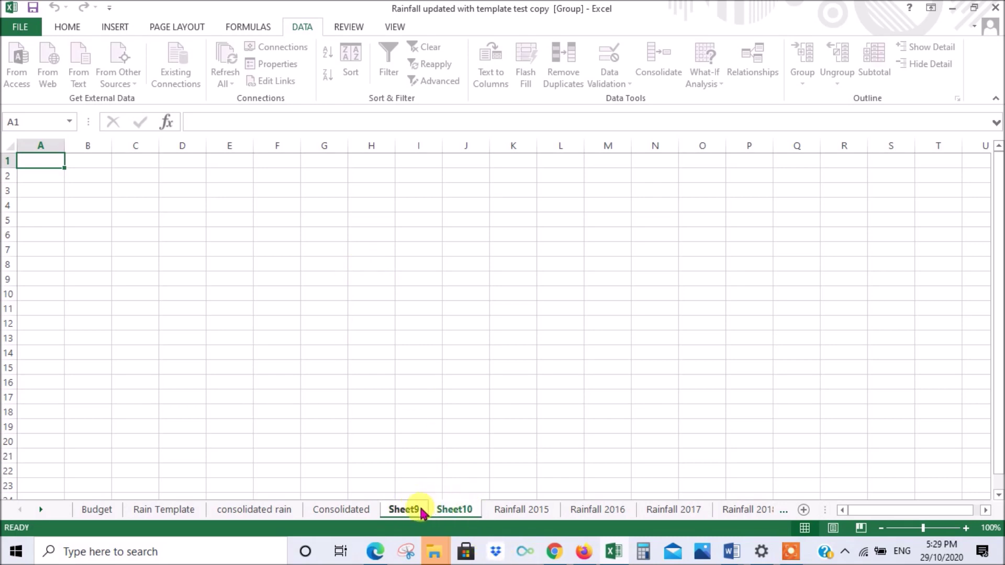
click(443, 509)
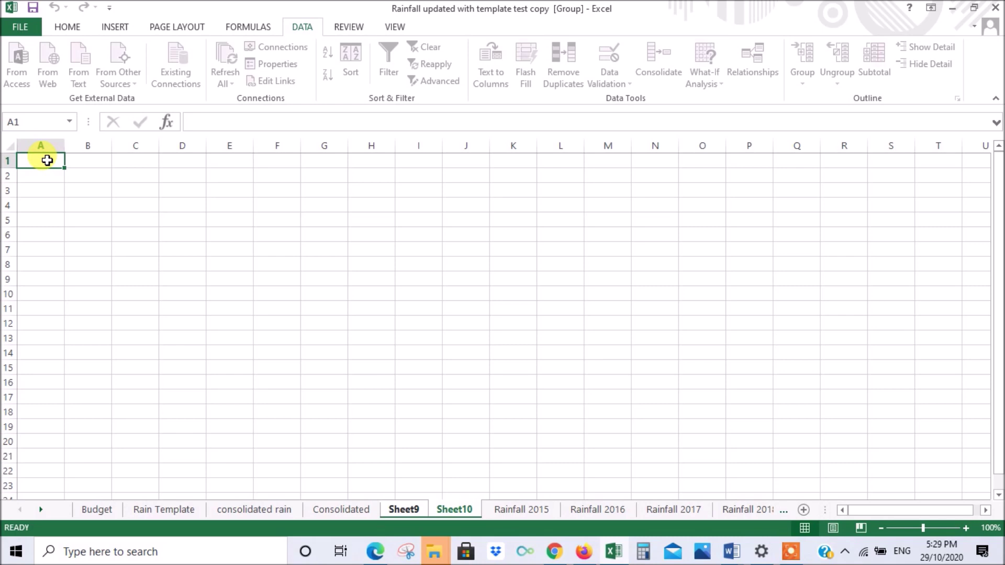
Enter 23 in A1 of Sheet10 and check that it also appears on Sheet9.
text(23)
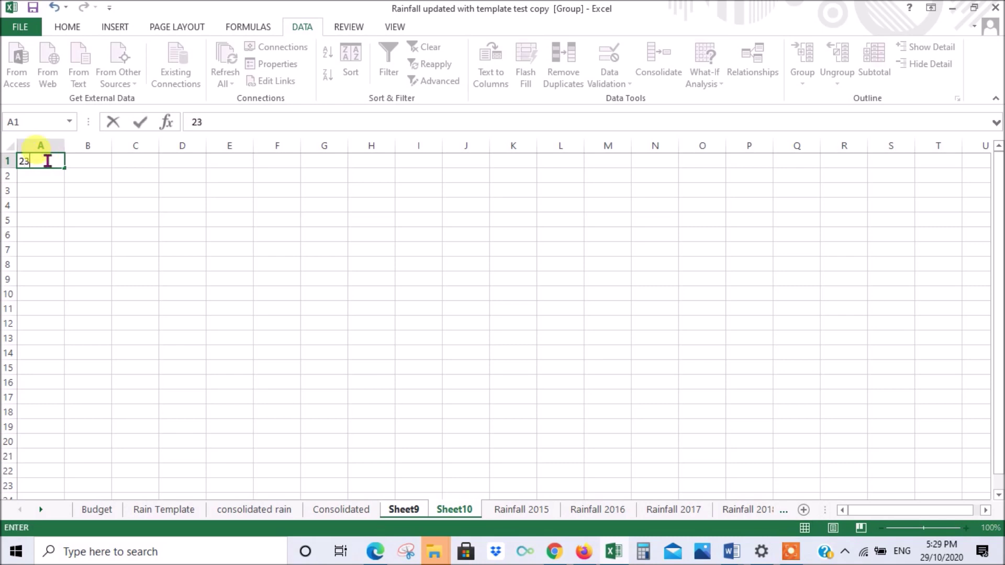
key(Return)
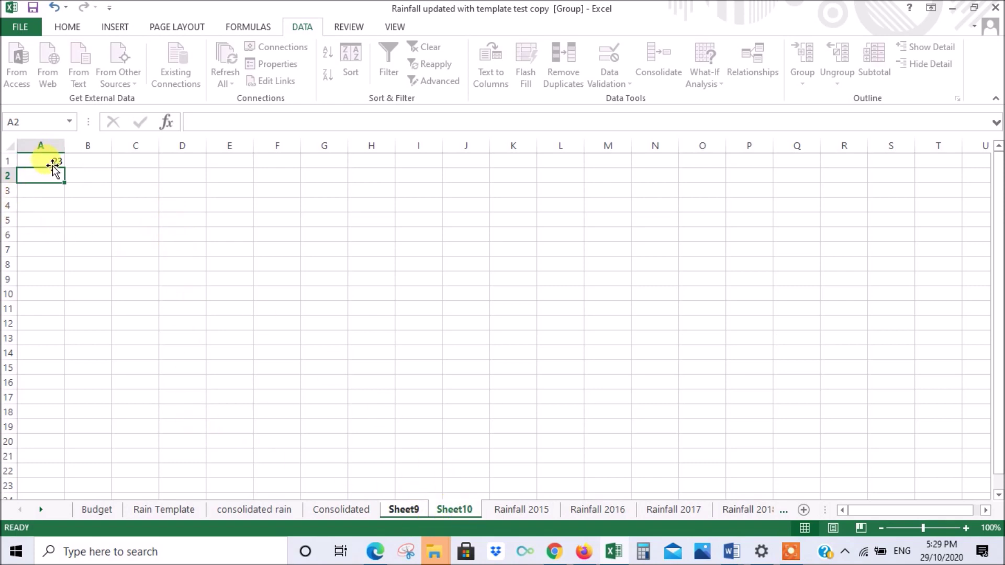
click(411, 512)
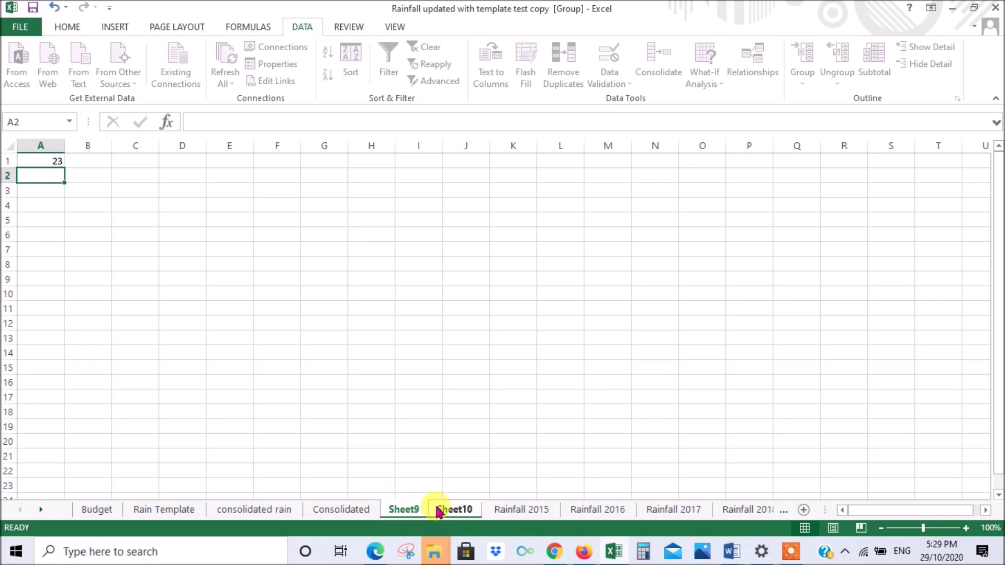
Clear the test value 23 from A1, then start a formula in Sheet10's A1.
click(46, 163)
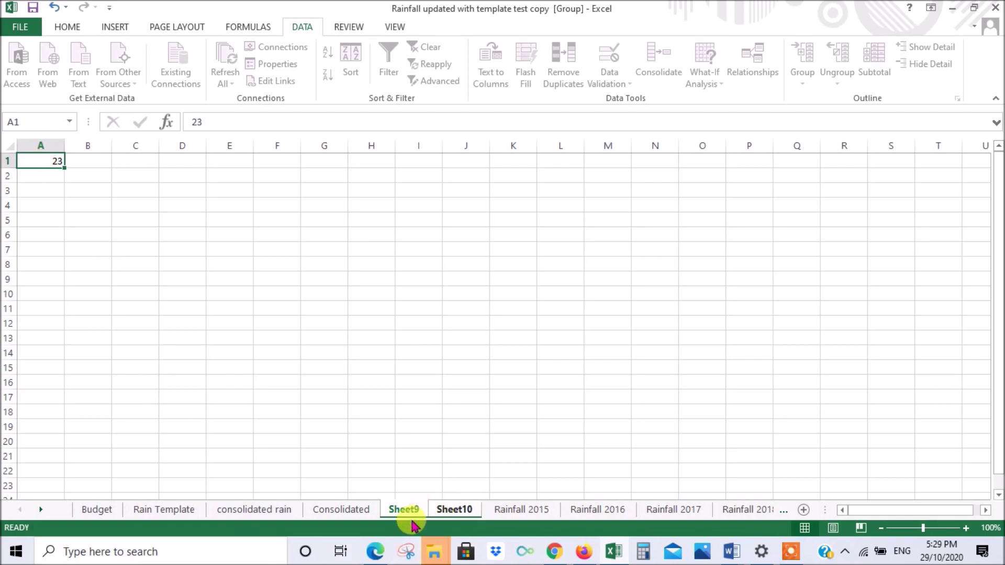
key(Delete)
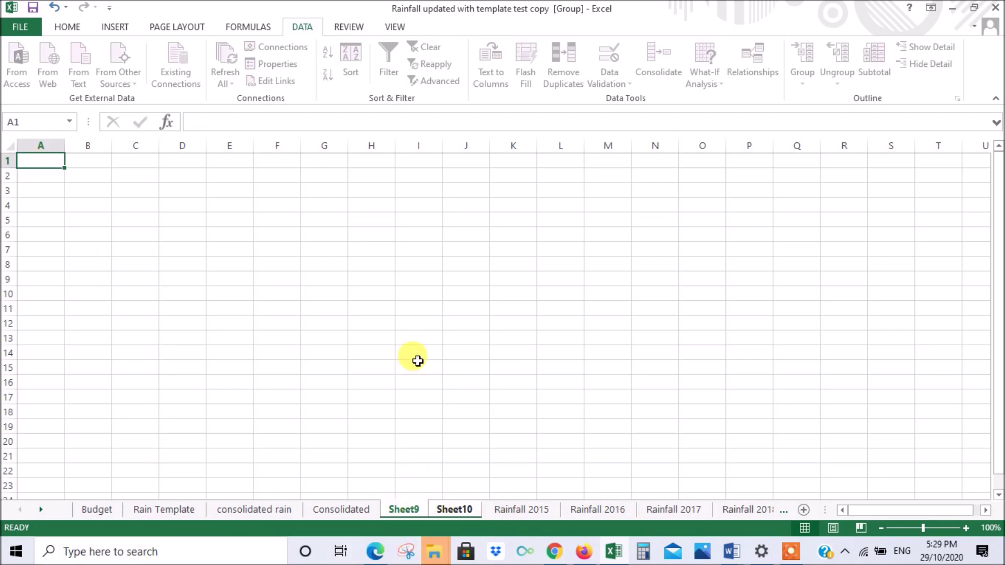
click(455, 510)
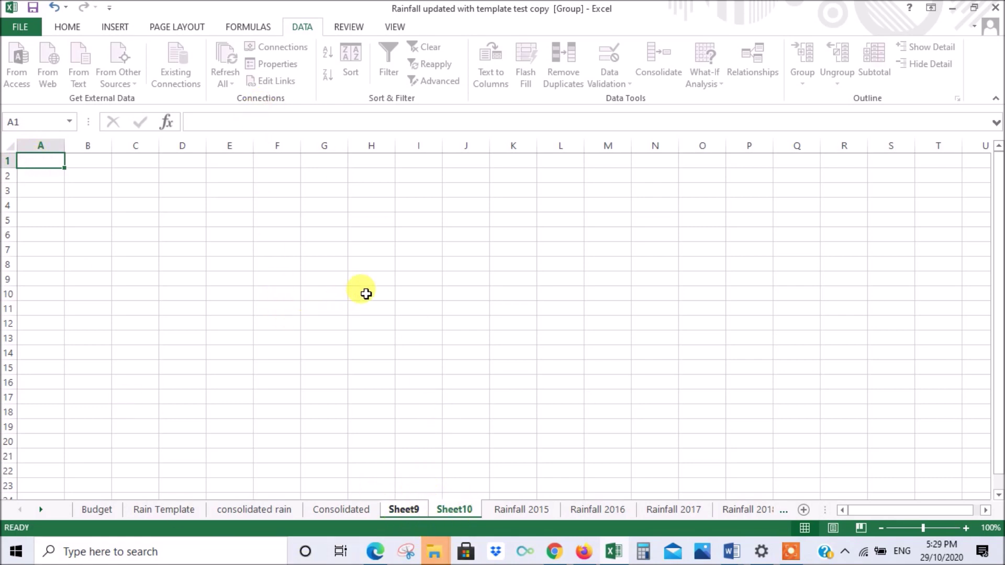
text(=)
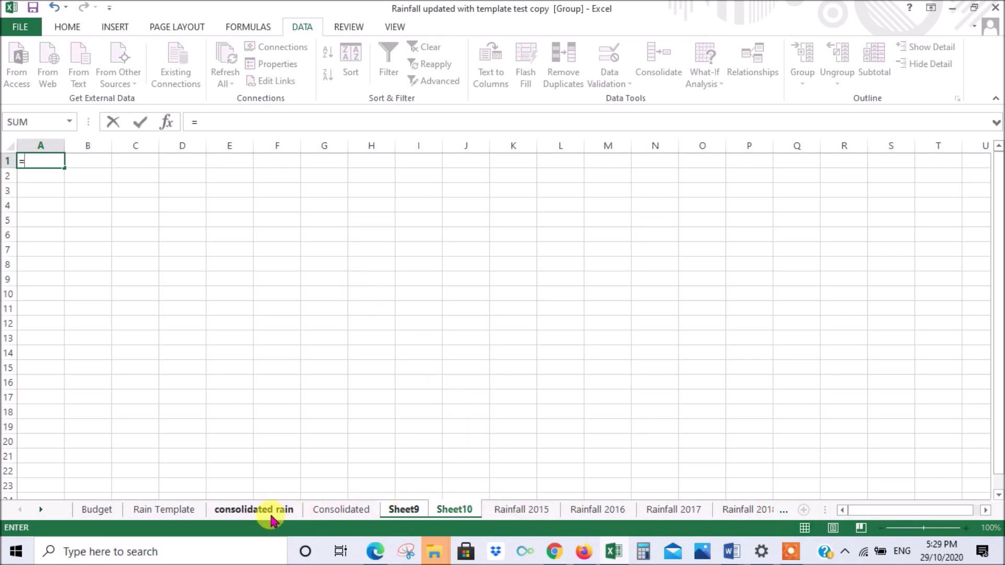
Point A1 at Rain Template cell A2 and confirm Sheet9 shows Day.
click(174, 512)
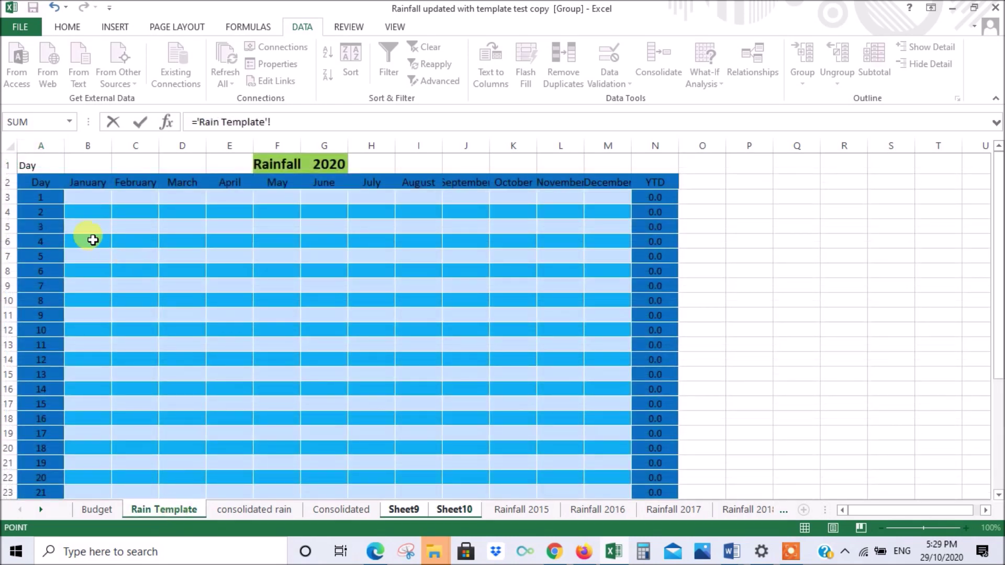
click(42, 180)
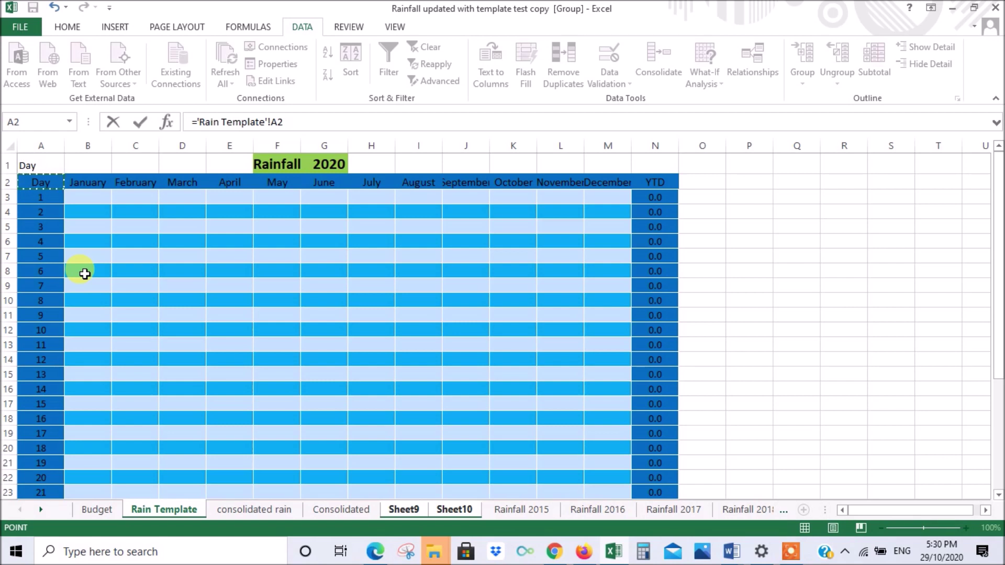
key(Escape)
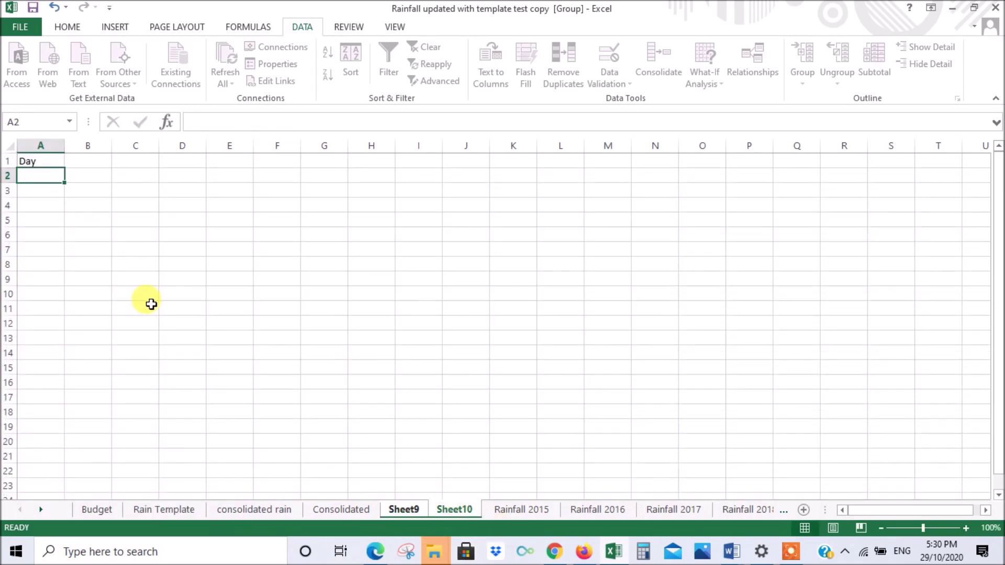
click(408, 512)
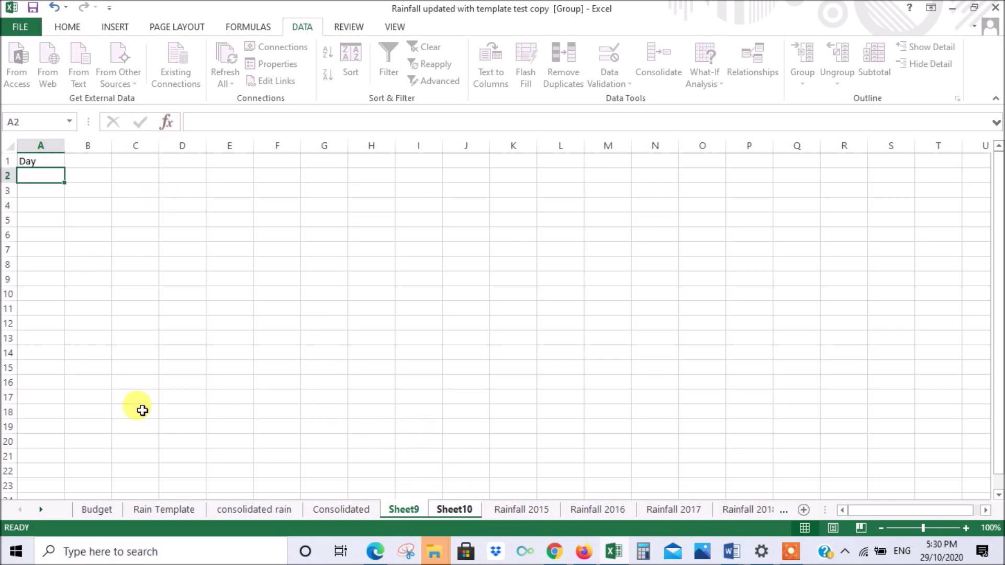
ctrl+click(202, 513)
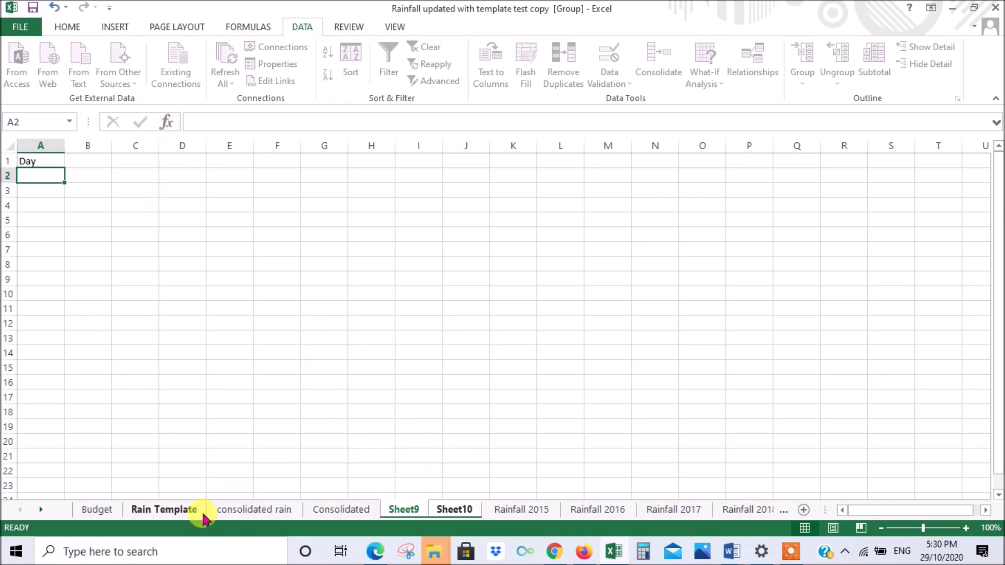
ctrl+click(200, 512)
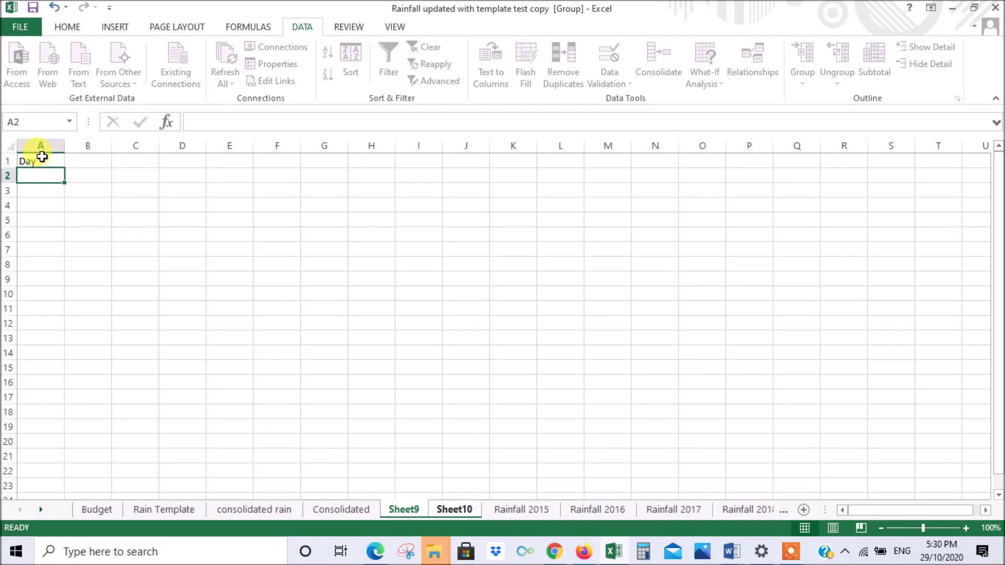
Fill the A1 link down to A9 and across into column B, then clear A1:B9.
click(41, 164)
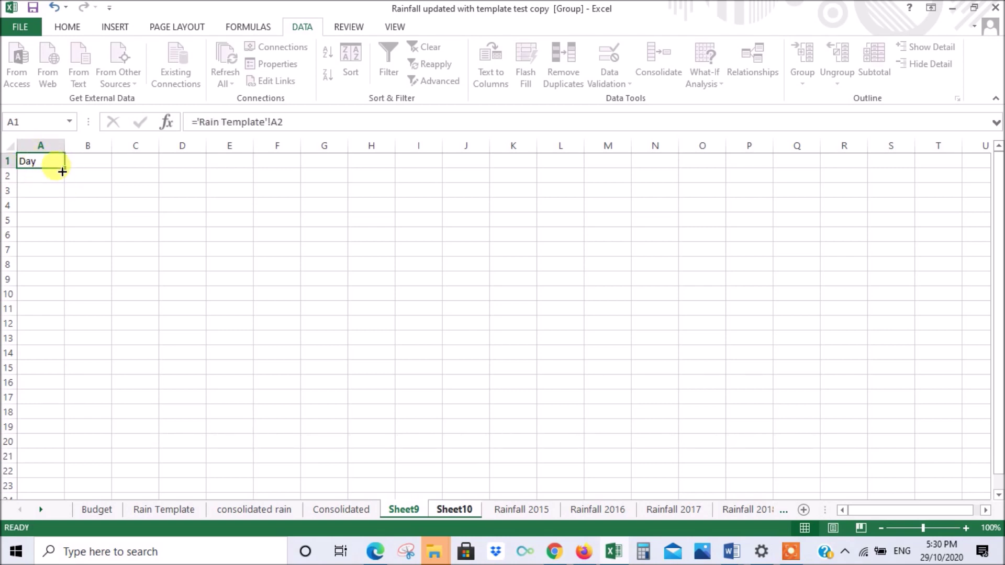
drag(63, 167, 63, 285)
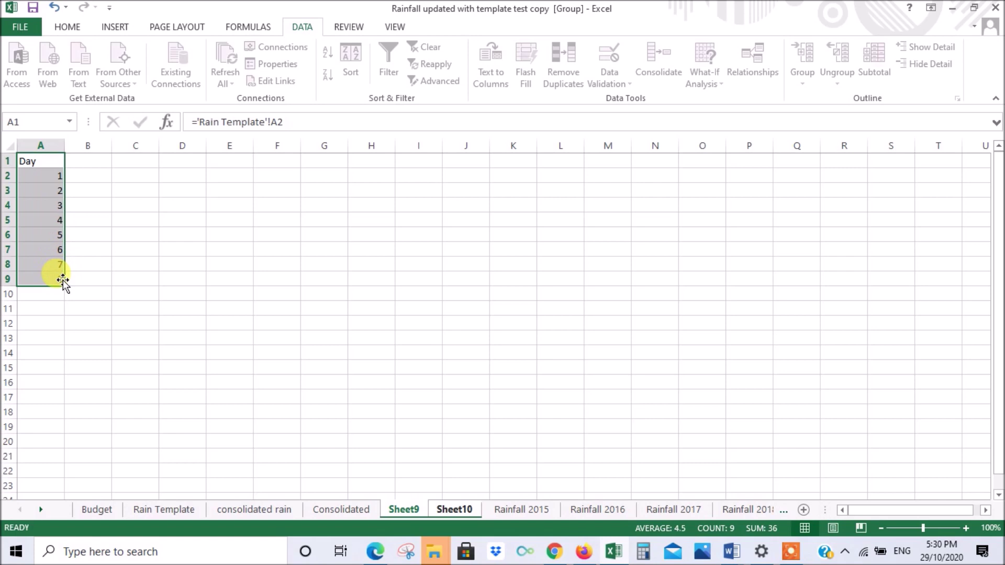
ctrl+click(163, 511)
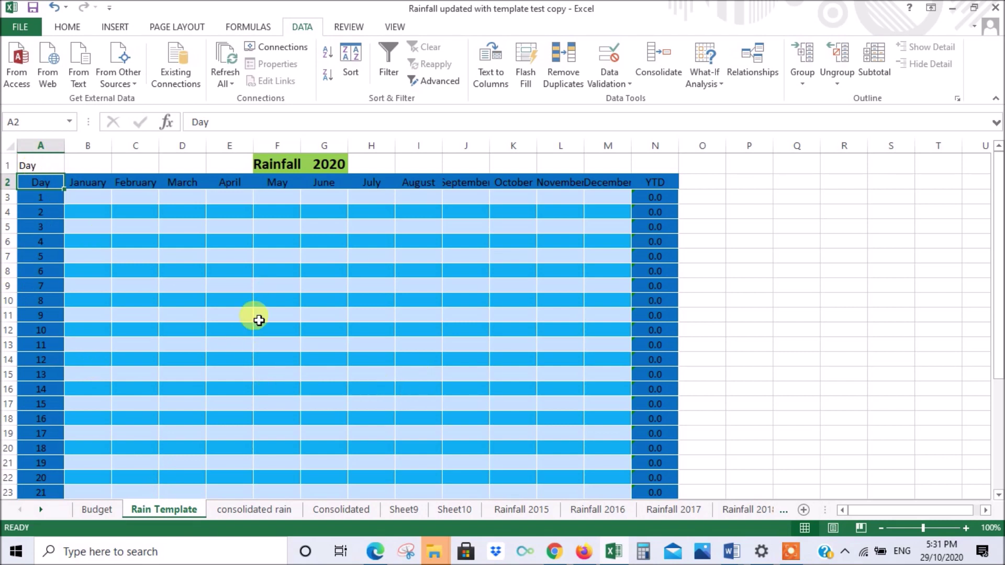
click(406, 511)
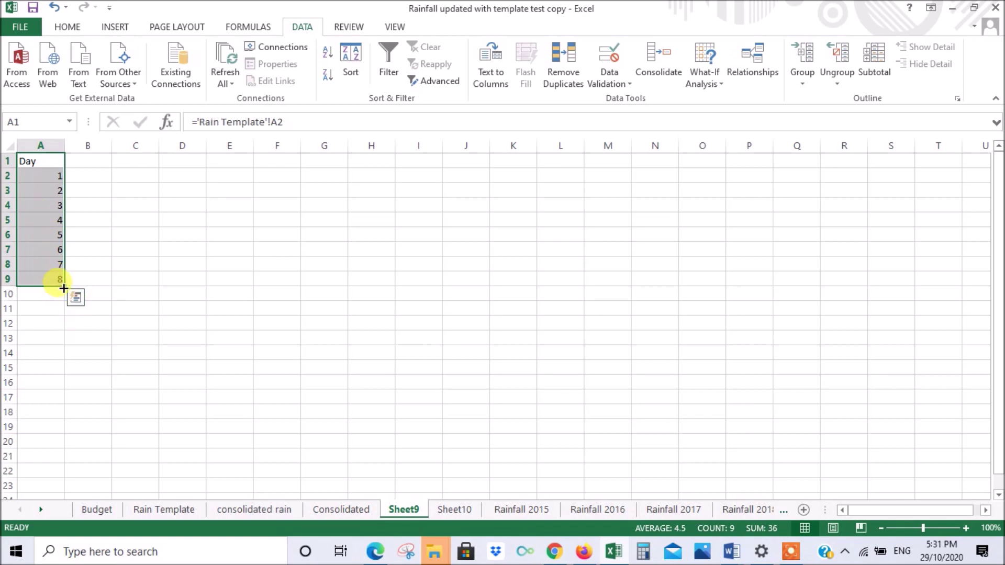
drag(64, 288, 94, 292)
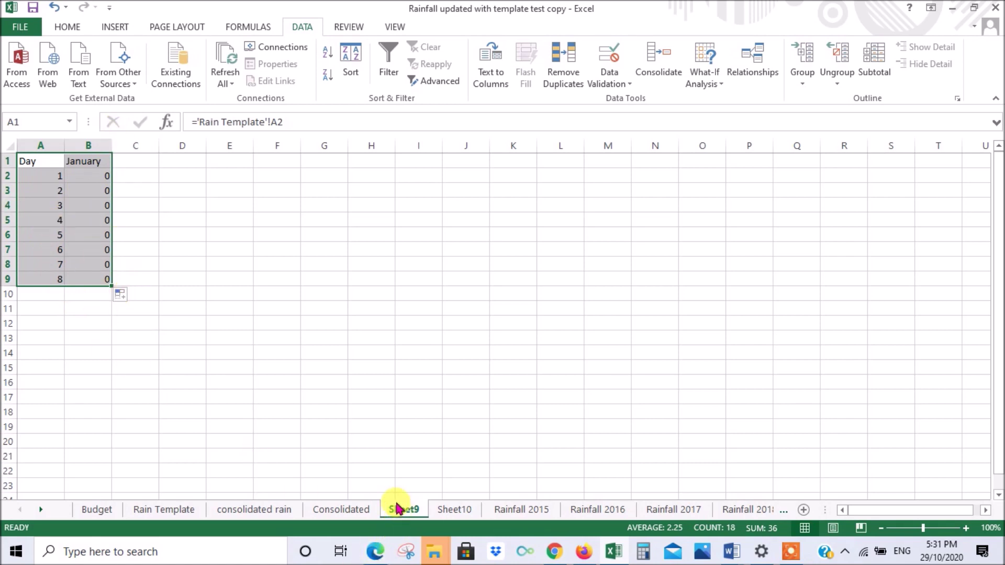
key(Delete)
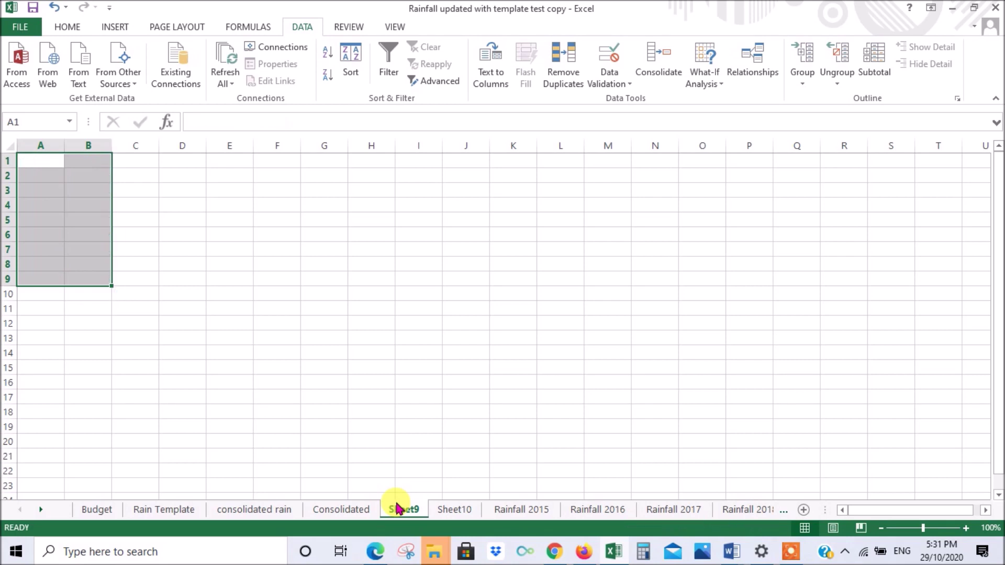
Regroup Sheet9 with Sheet10 and clear column A on both grouped sheets.
click(455, 512)
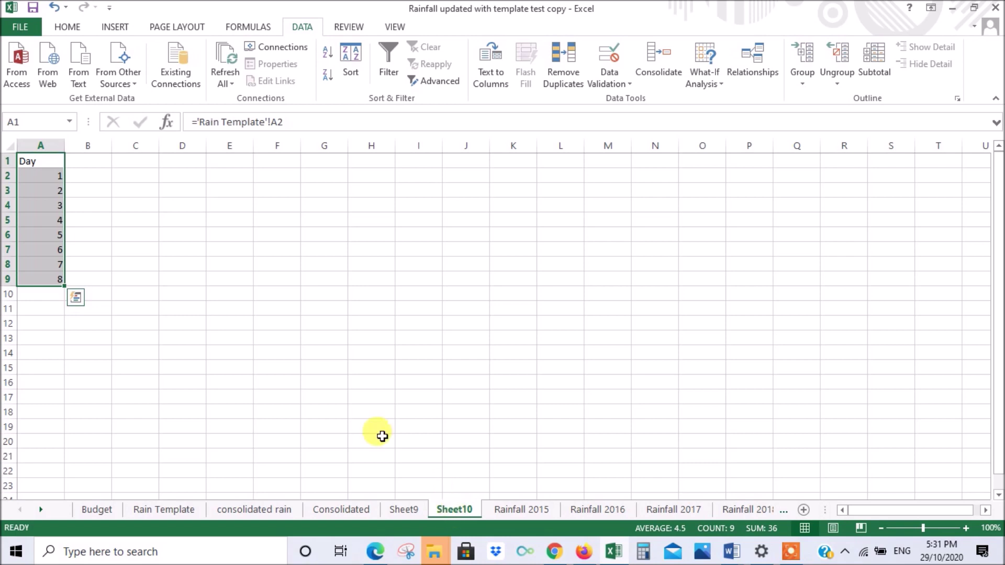
key(Escape)
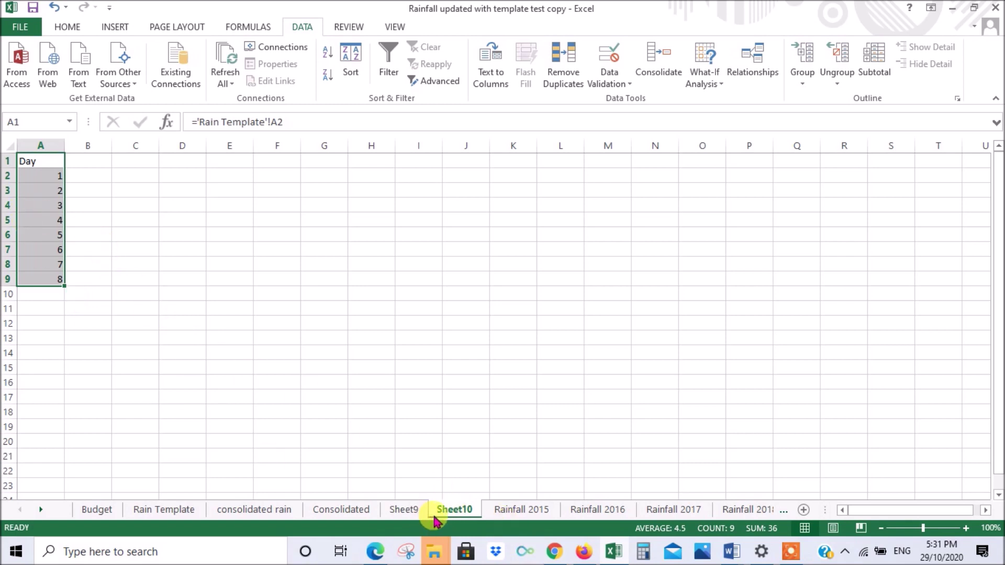
ctrl+click(414, 511)
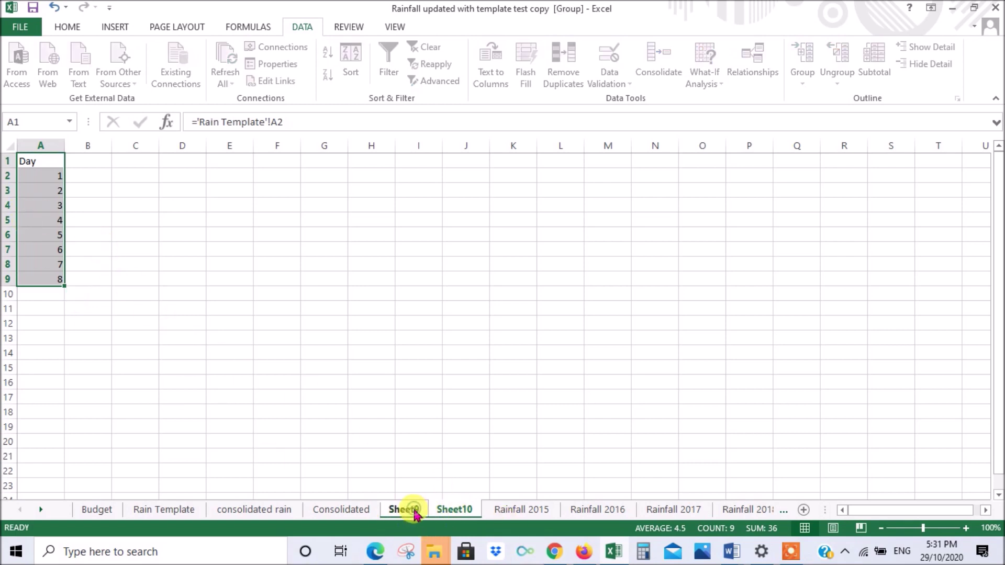
ctrl+click(247, 514)
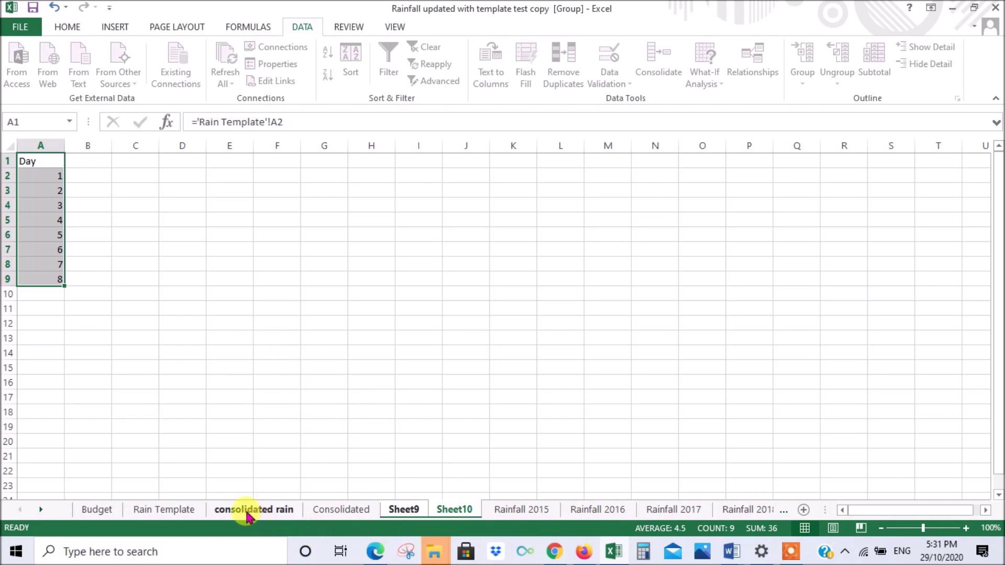
ctrl+click(271, 512)
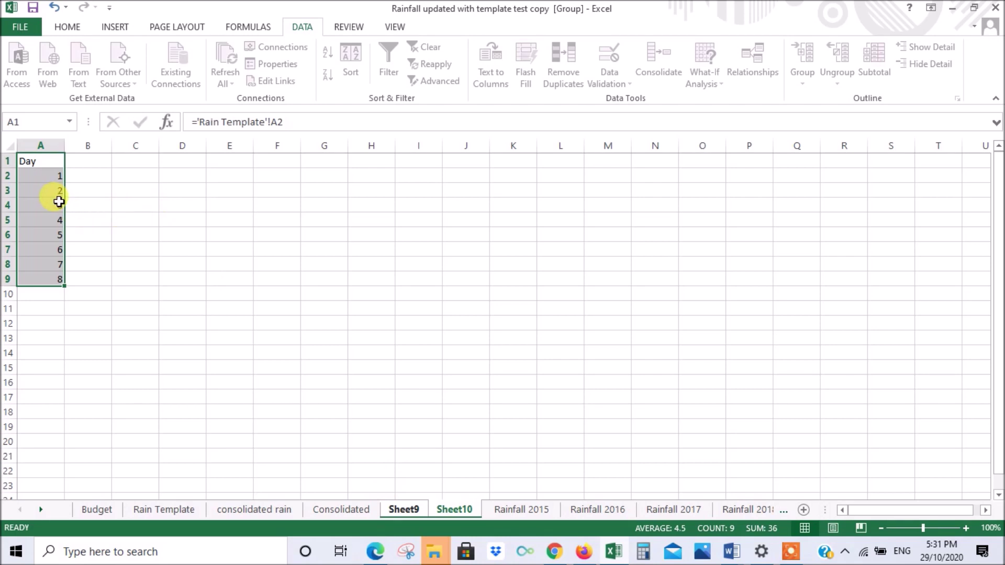
key(Delete)
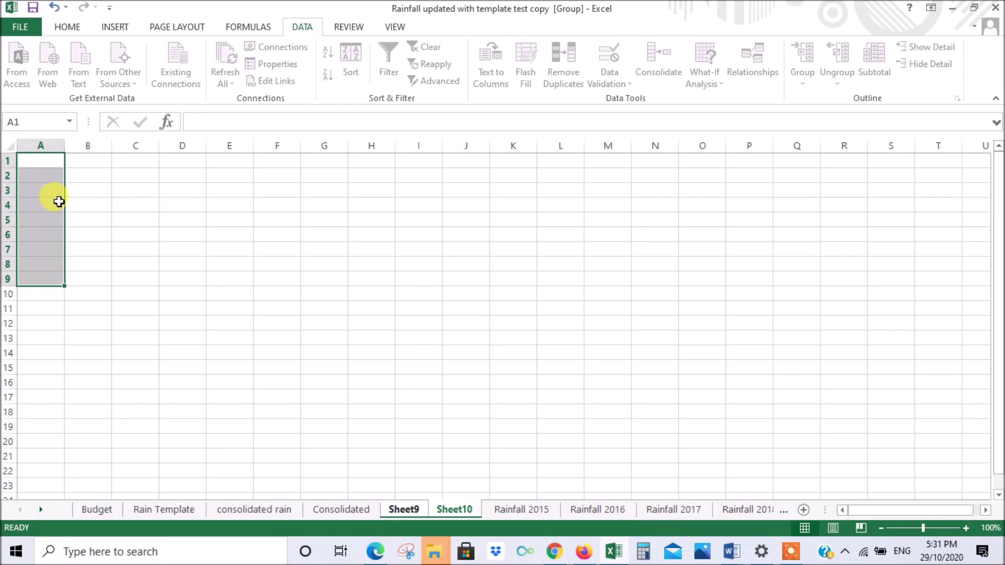
Ungroup the sheets via Rain Template, regroup Sheet9 and Sheet10, then view the Consolidated sheet.
click(416, 510)
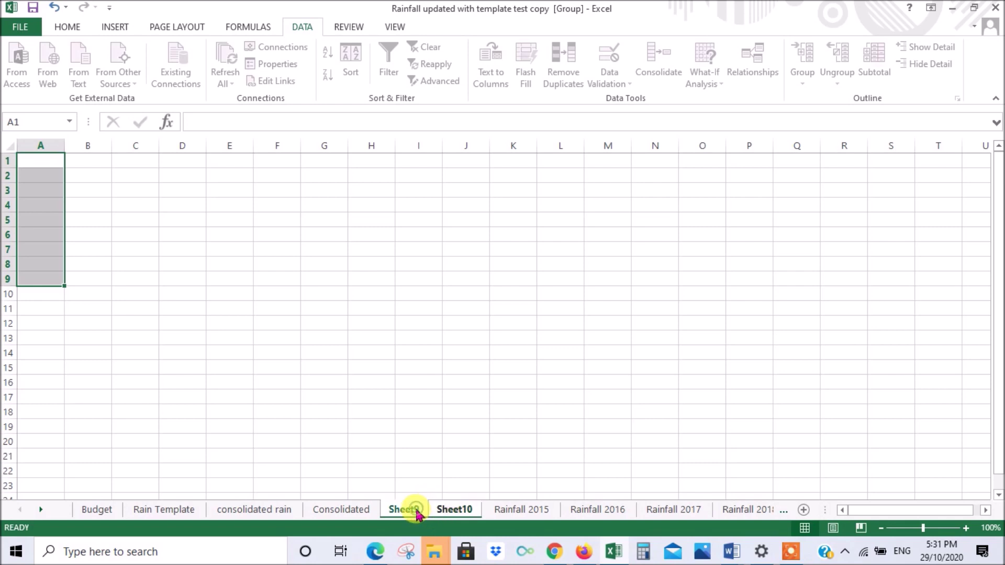
click(453, 513)
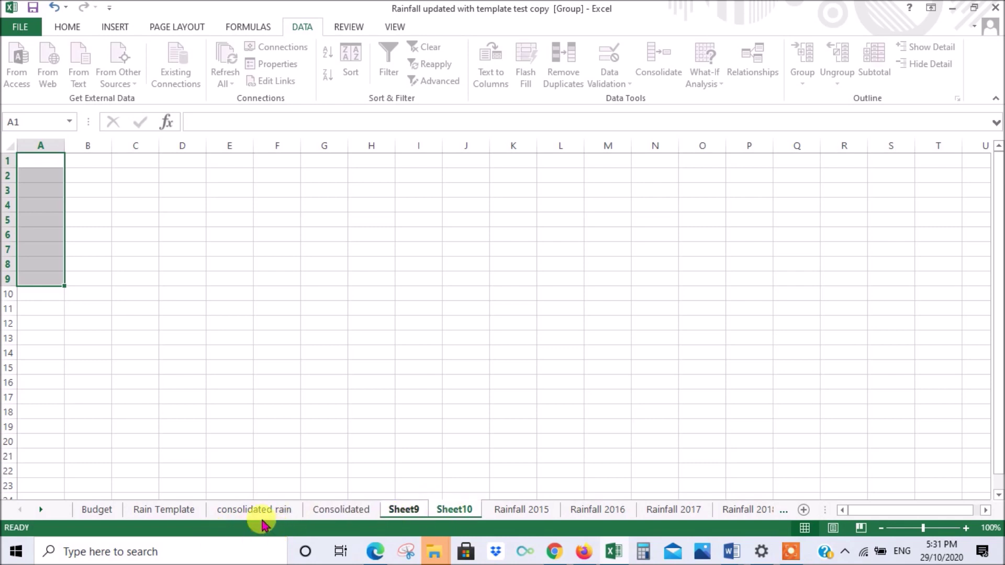
click(172, 512)
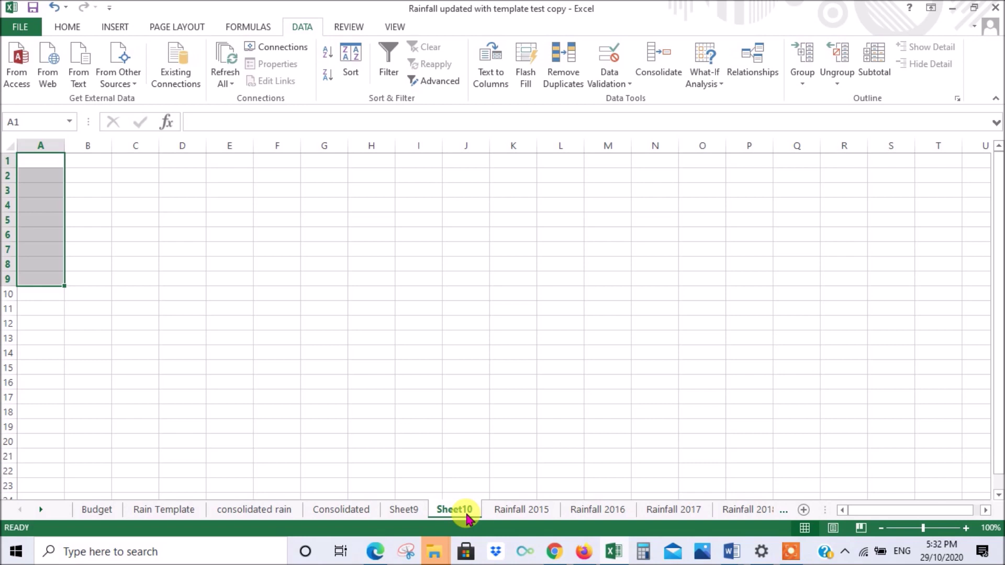
ctrl+click(414, 511)
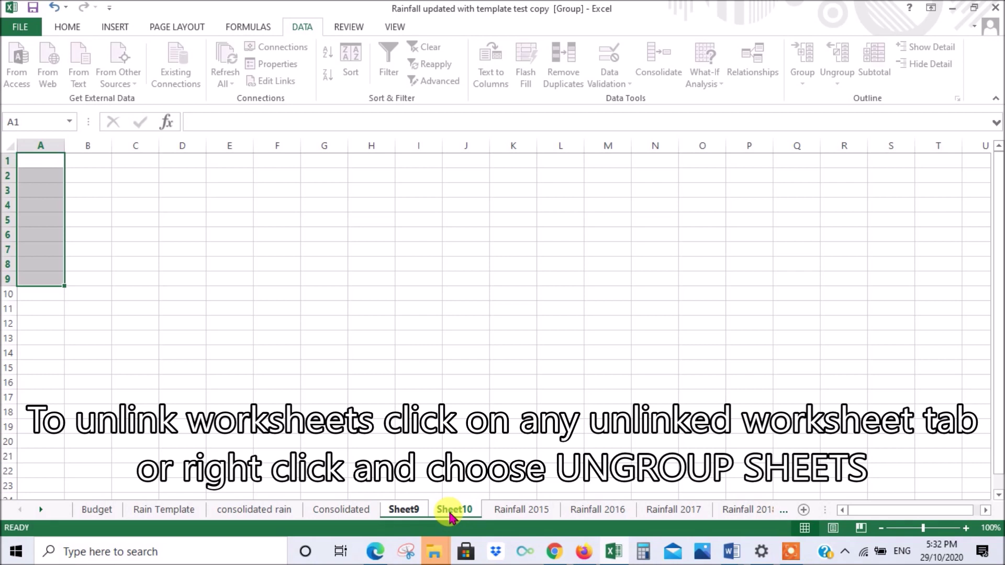
click(343, 510)
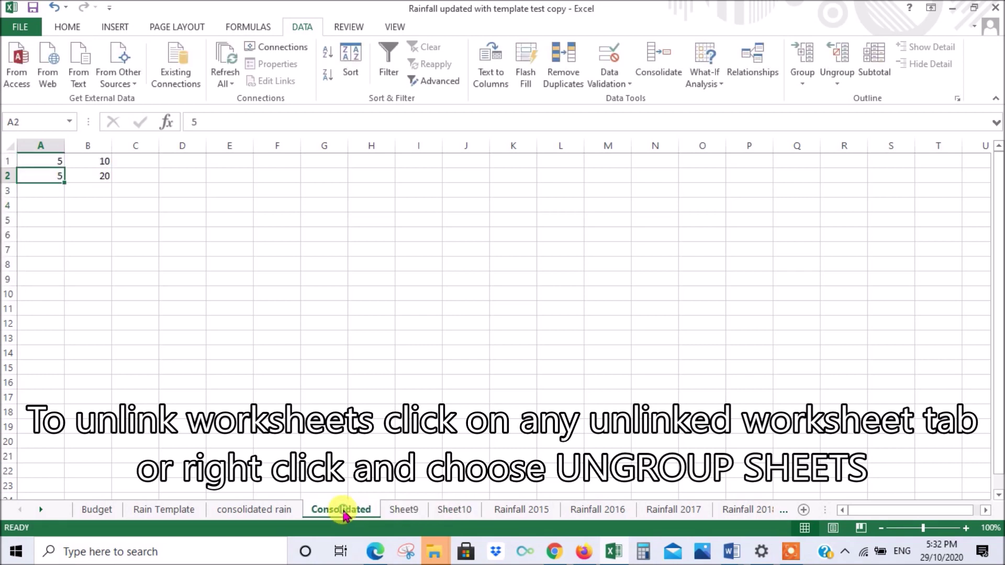
Regroup Sheet9 and Sheet10, then ungroup them with Ungroup Sheets and go to Rainfall 2018.
click(410, 513)
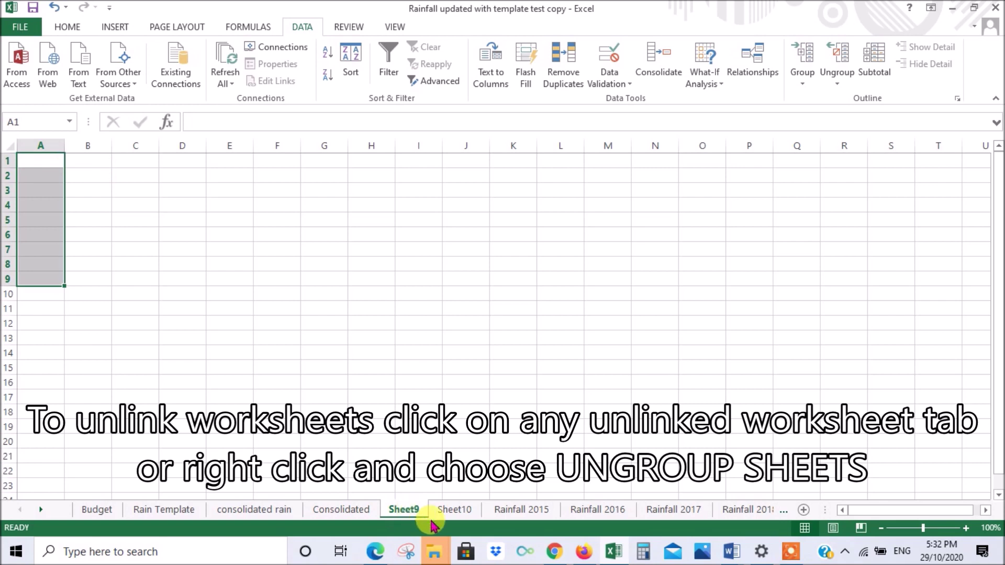
ctrl+click(462, 513)
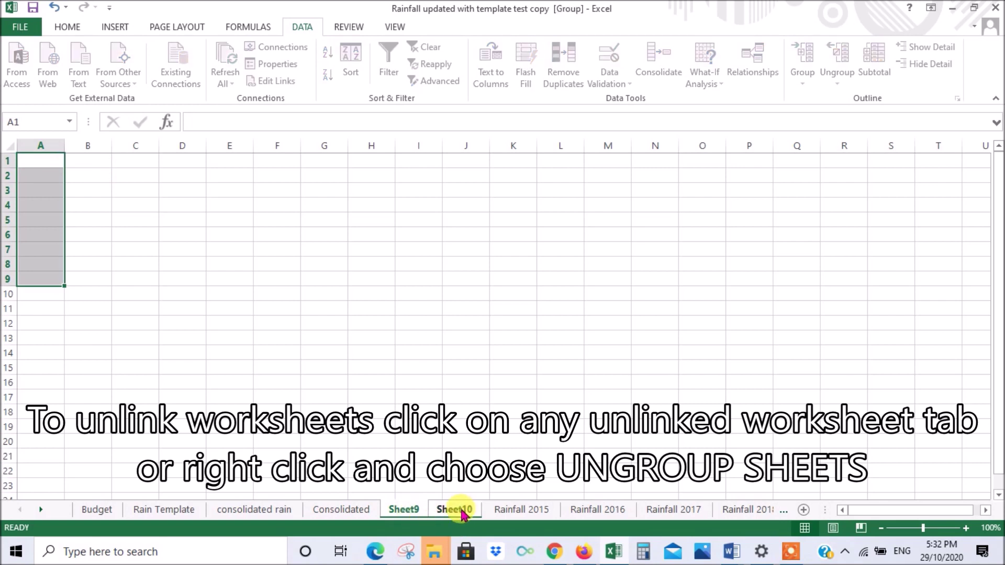
right_click(451, 514)
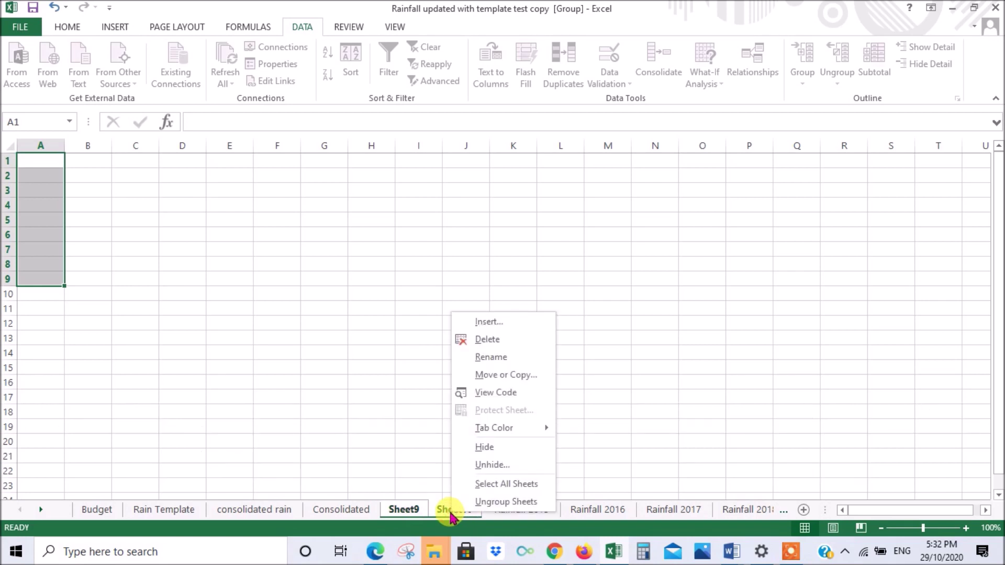
click(507, 503)
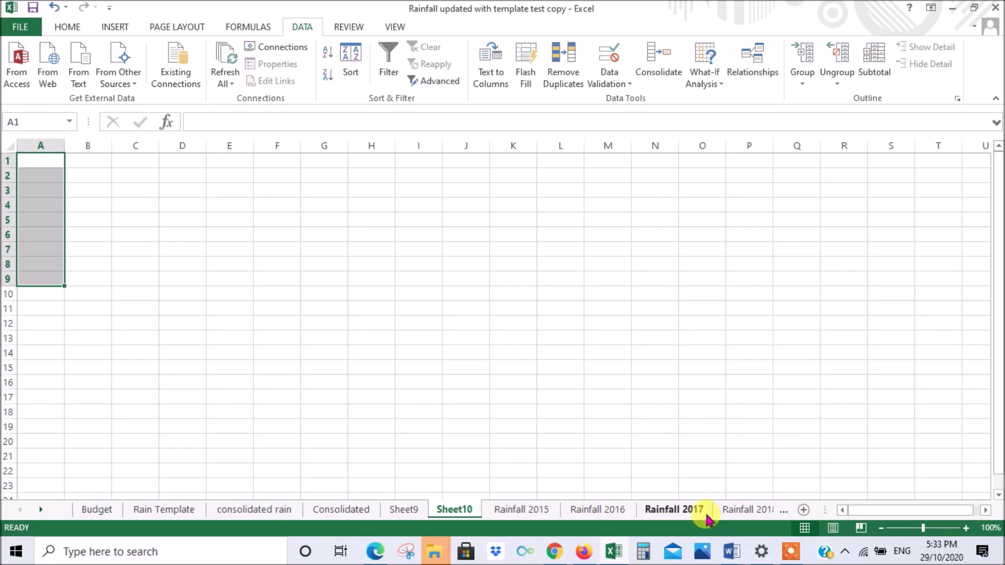
click(747, 511)
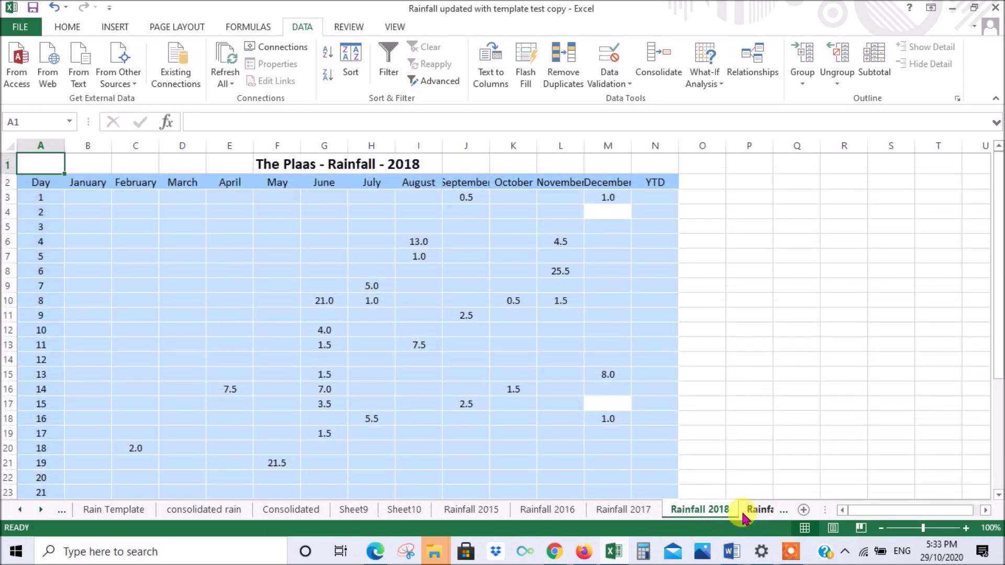
Browse the Rainfall 2016–2020 sheets and the consolidated rain sheet to compare layouts.
click(759, 511)
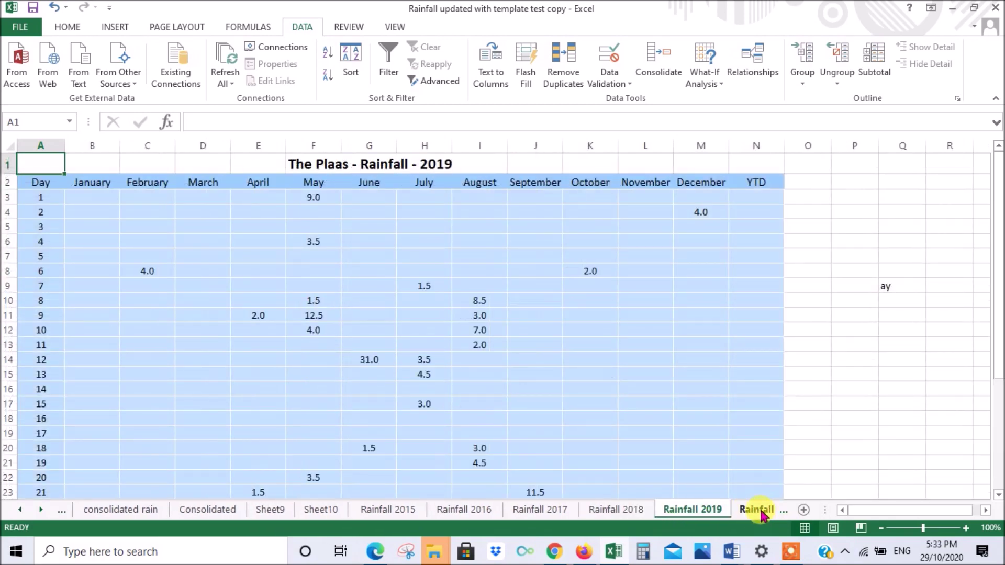
click(760, 512)
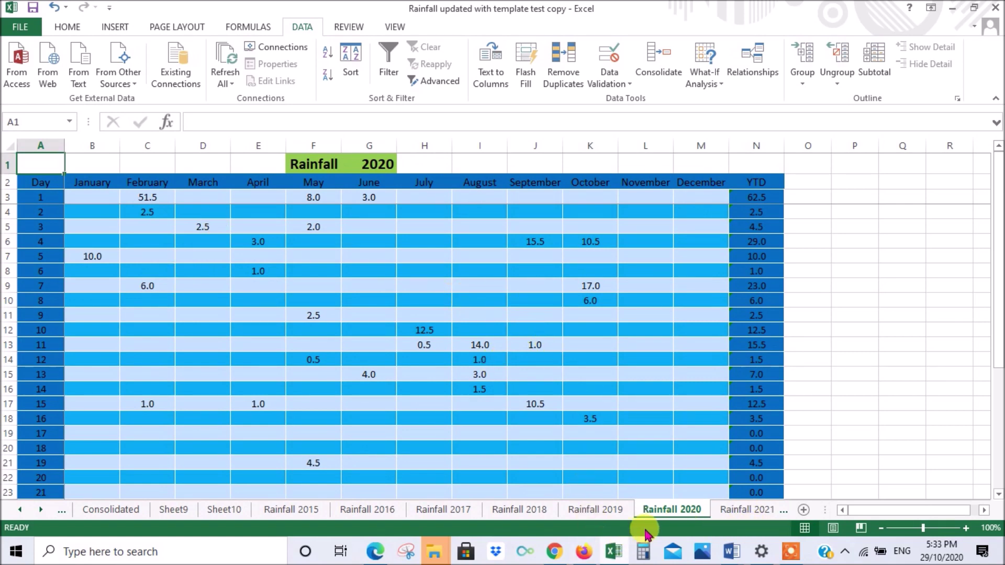
click(591, 511)
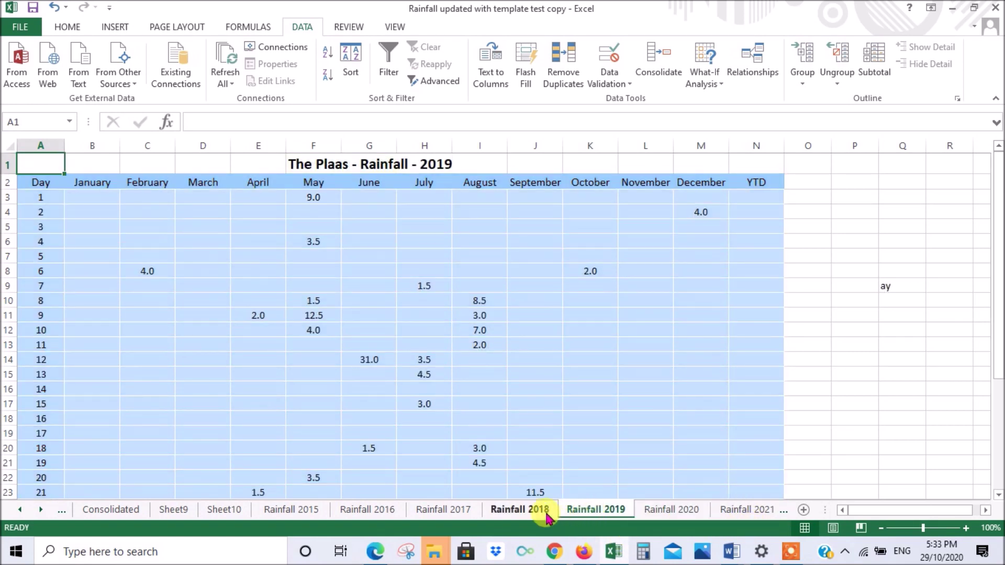
click(496, 510)
click(453, 511)
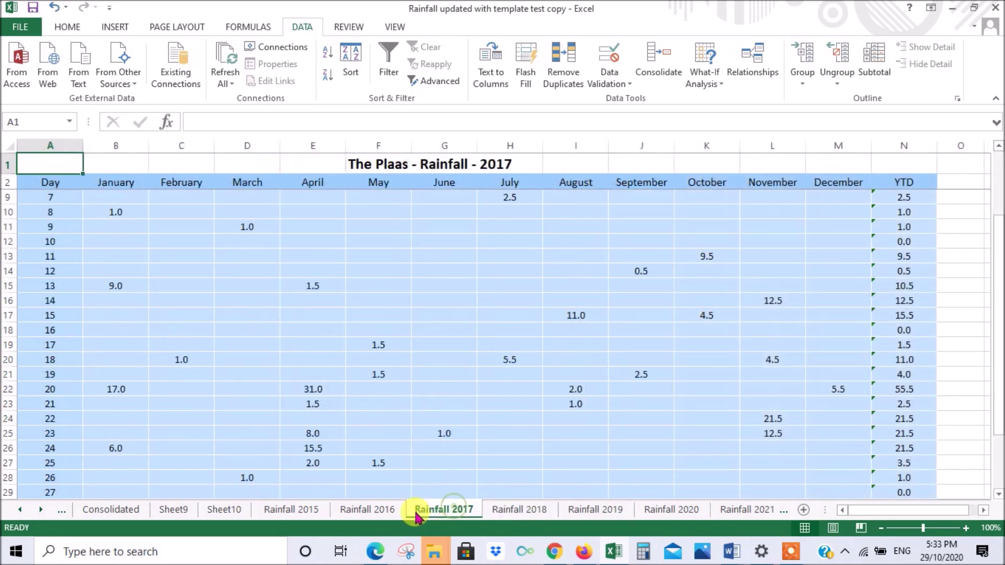
click(355, 513)
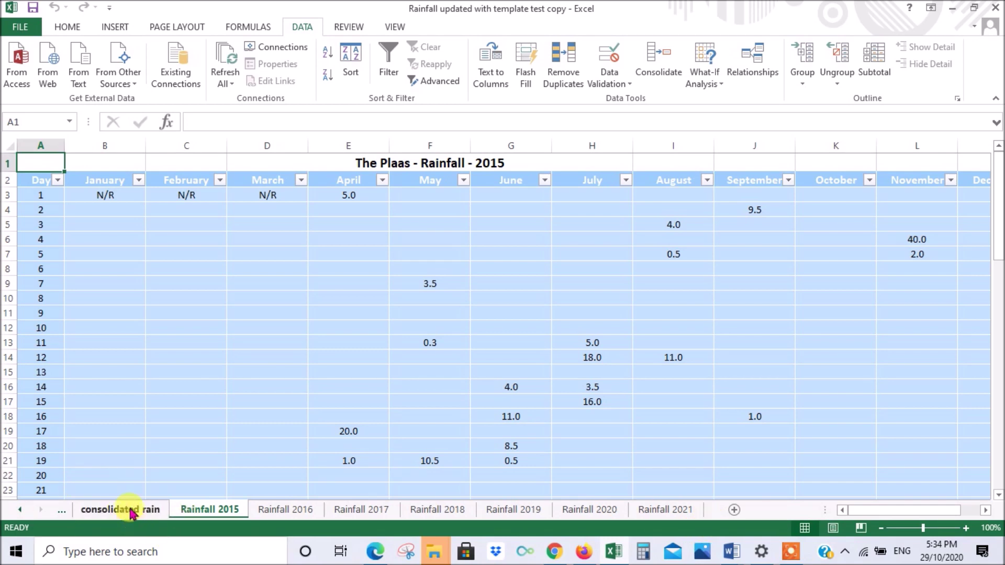
click(131, 510)
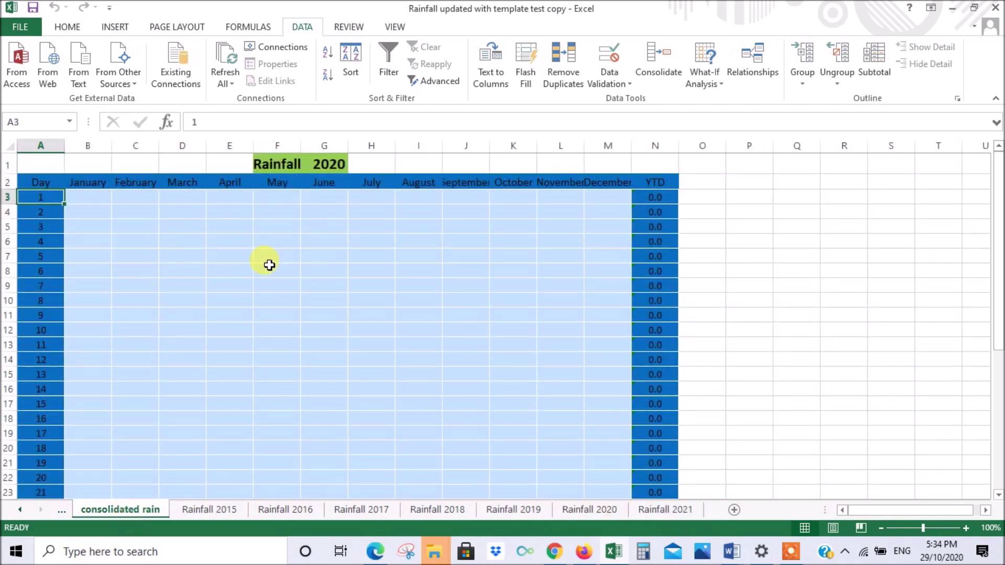
Check January day 8 rainfall in cell B10 on Rainfall 2017 and Rainfall 2018.
click(362, 509)
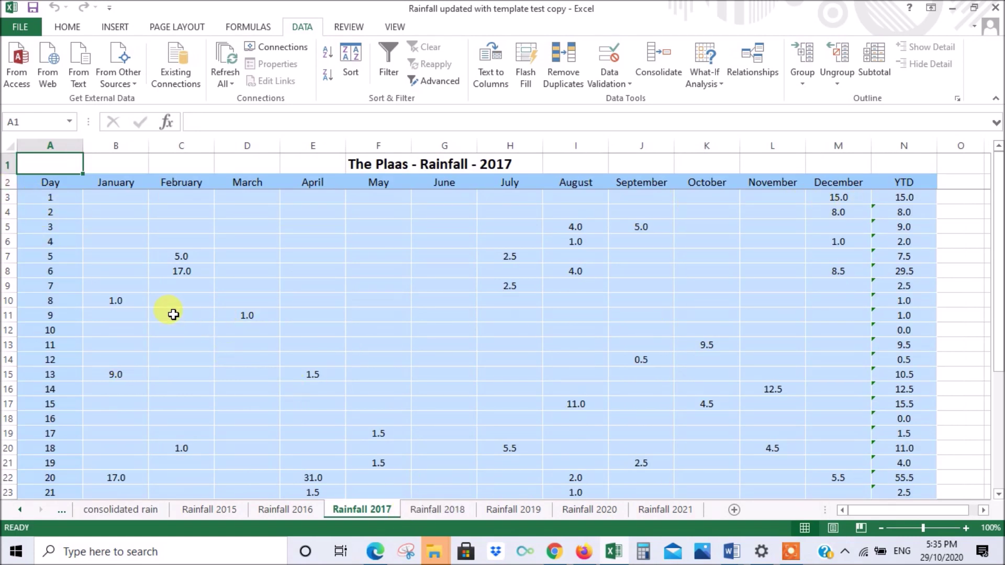
click(136, 298)
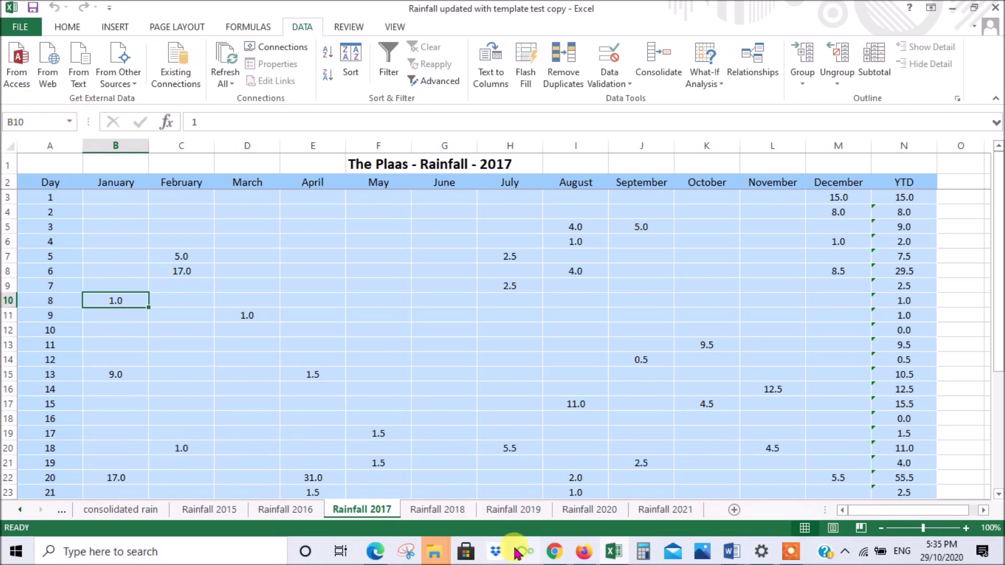
click(439, 510)
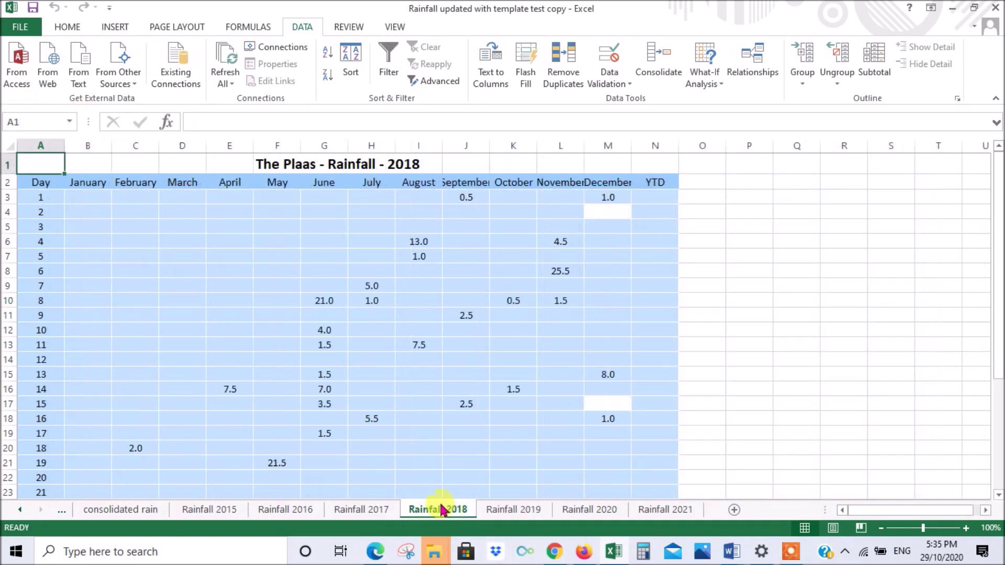
click(80, 302)
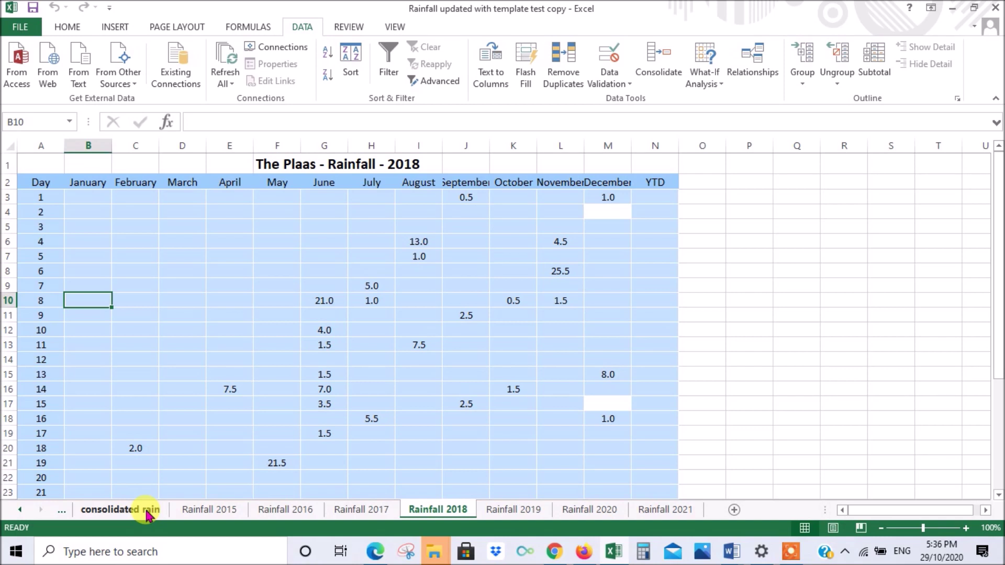
Enter =SUM('Rainfall 2016:Rainfall 2020'!B3) in consolidated rain's B3 for January day 1.
click(148, 515)
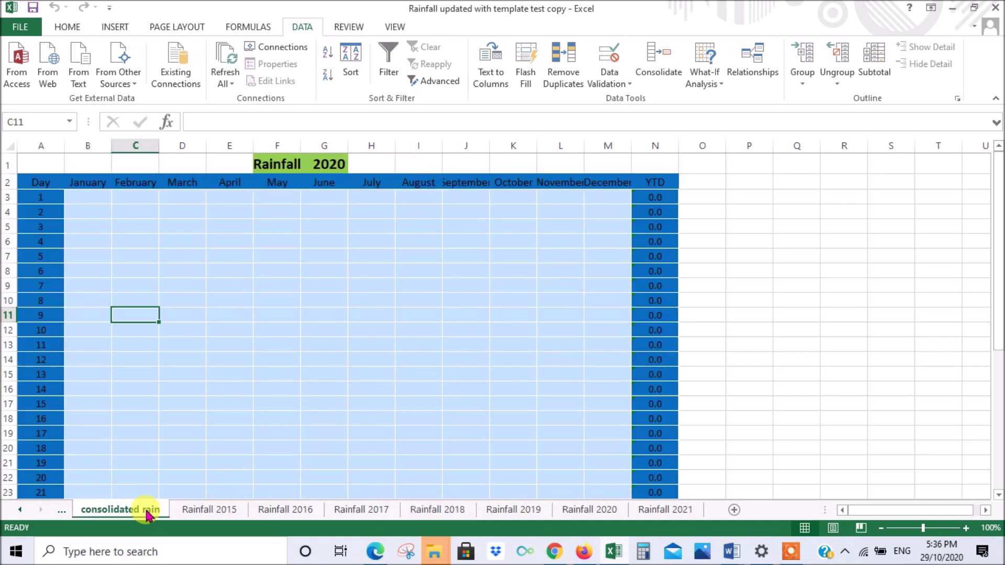
click(90, 197)
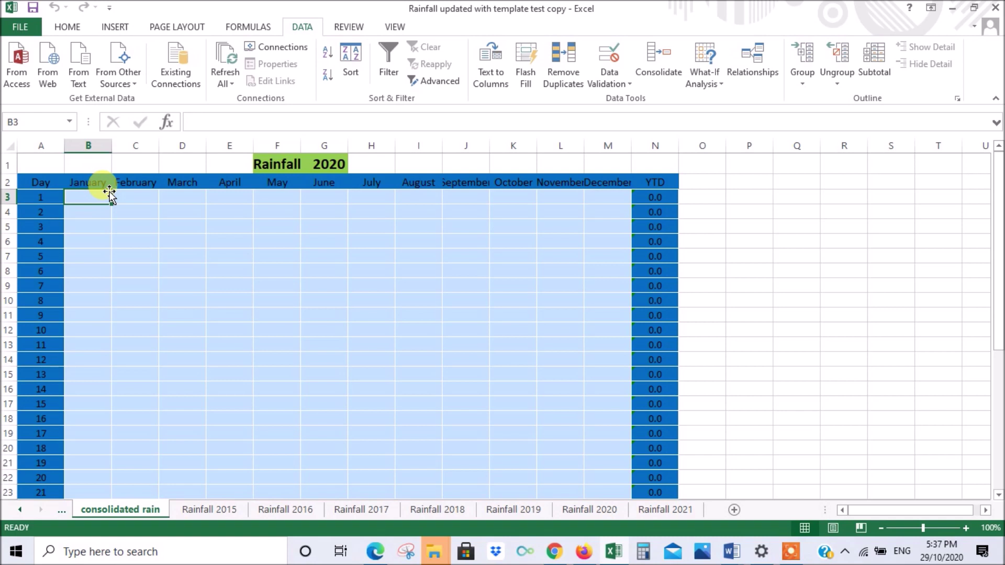
text(=su)
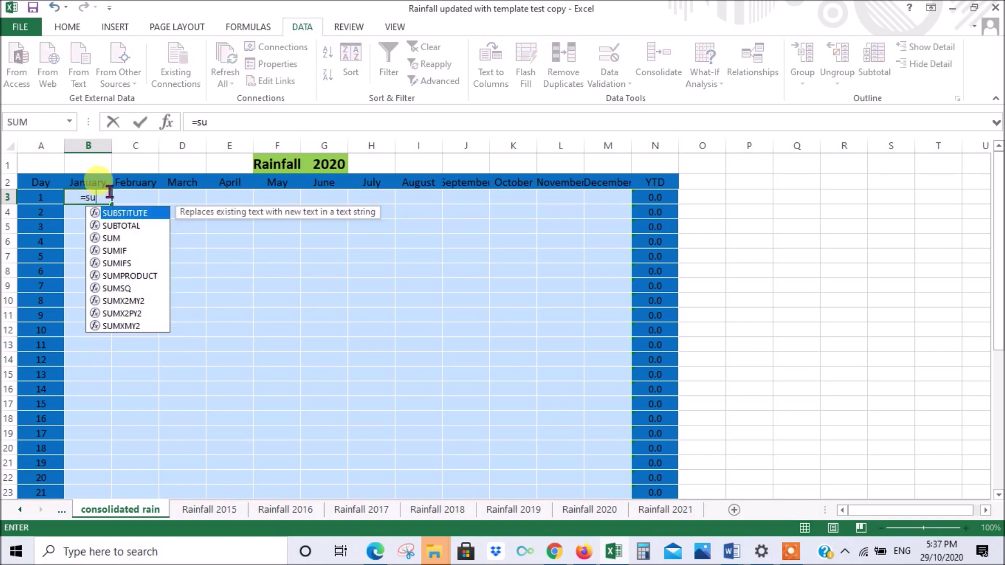
click(112, 239)
double_click(112, 240)
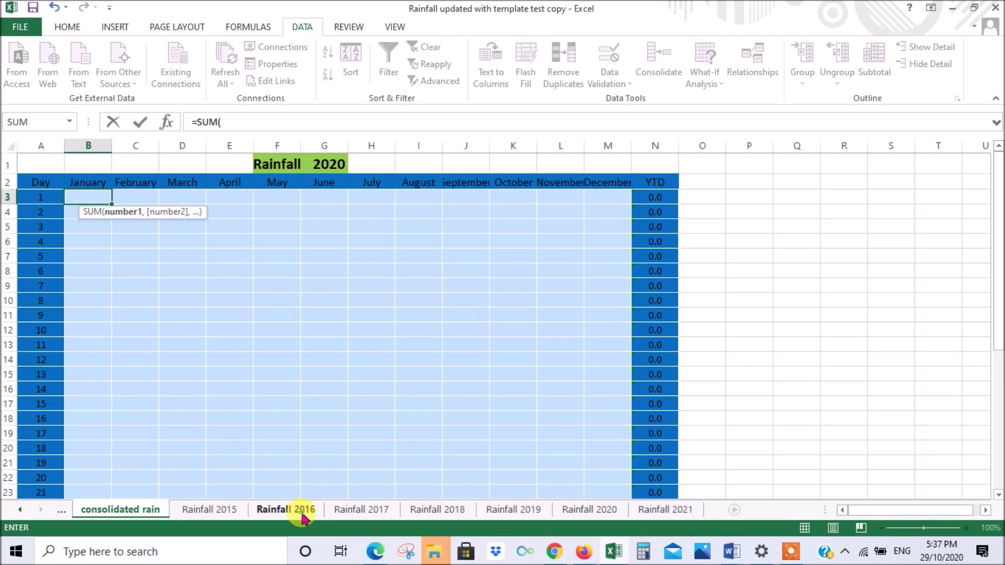
click(302, 515)
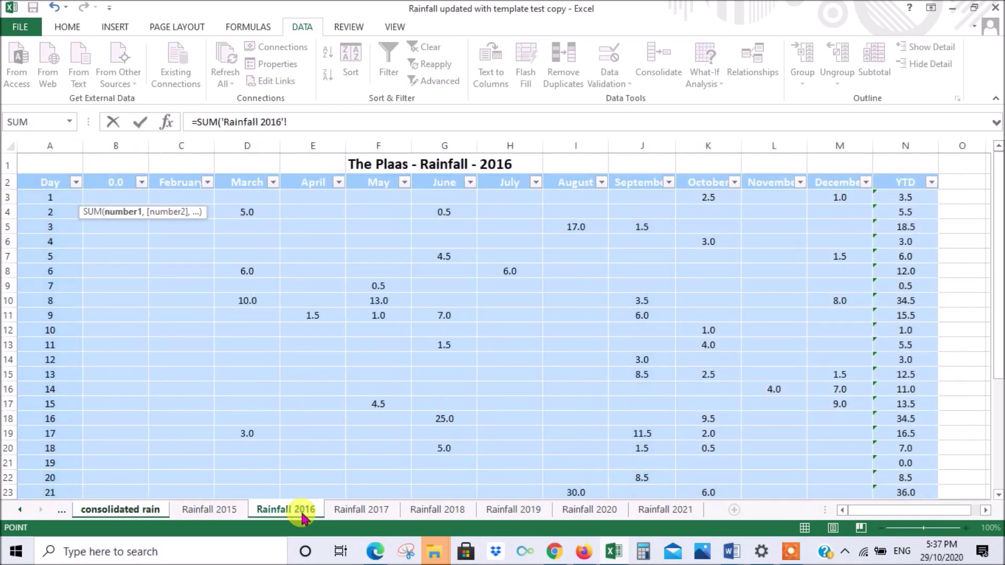
click(105, 198)
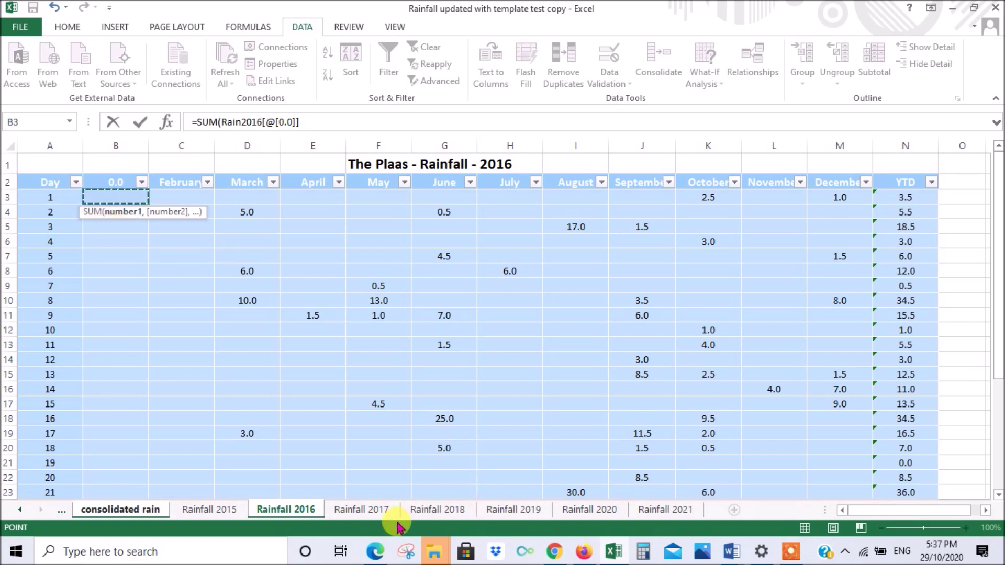
shift+click(616, 517)
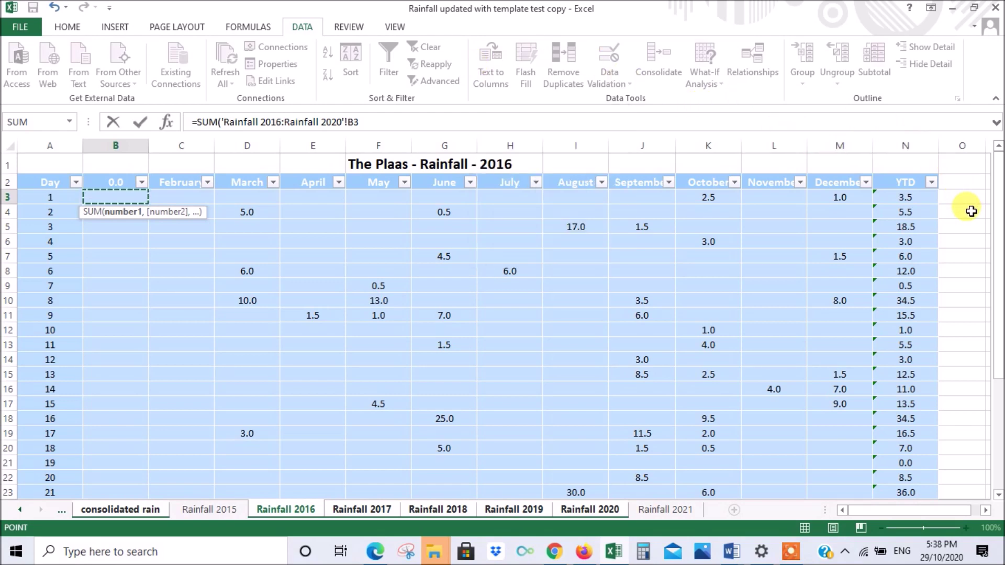
key(Return)
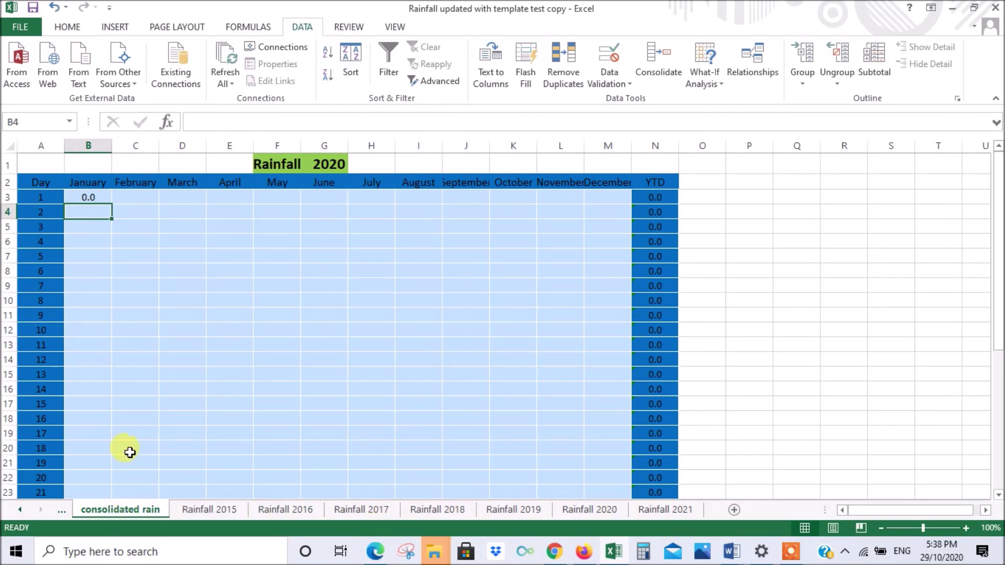
click(100, 198)
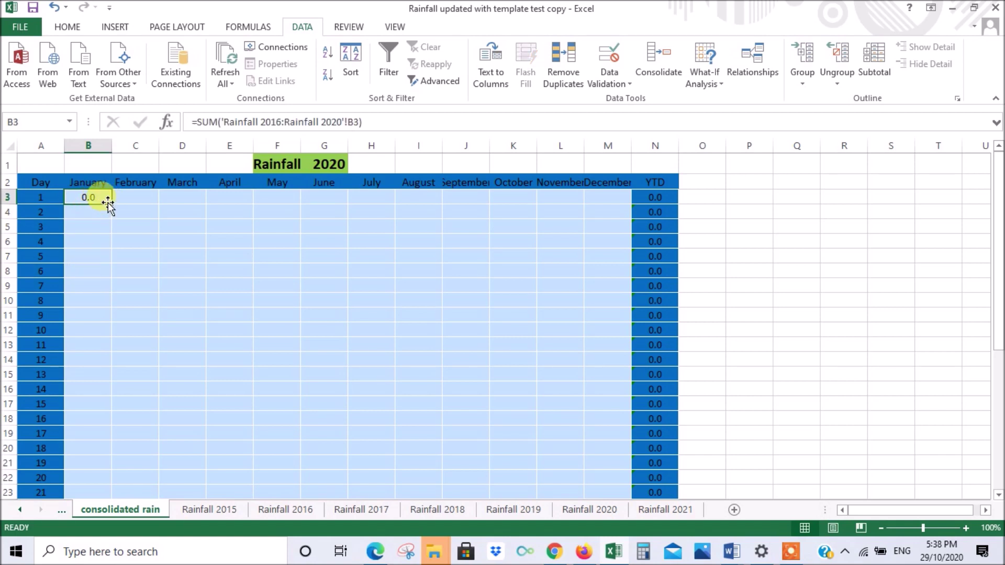
Fill the B3 3D SUM down column B, then right through column M.
drag(110, 204, 104, 458)
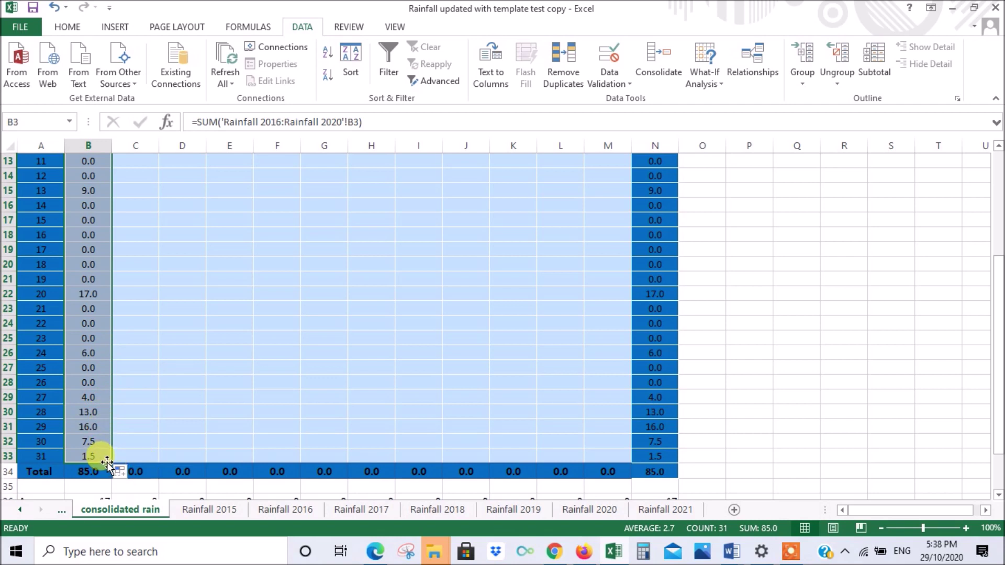
drag(104, 462, 635, 480)
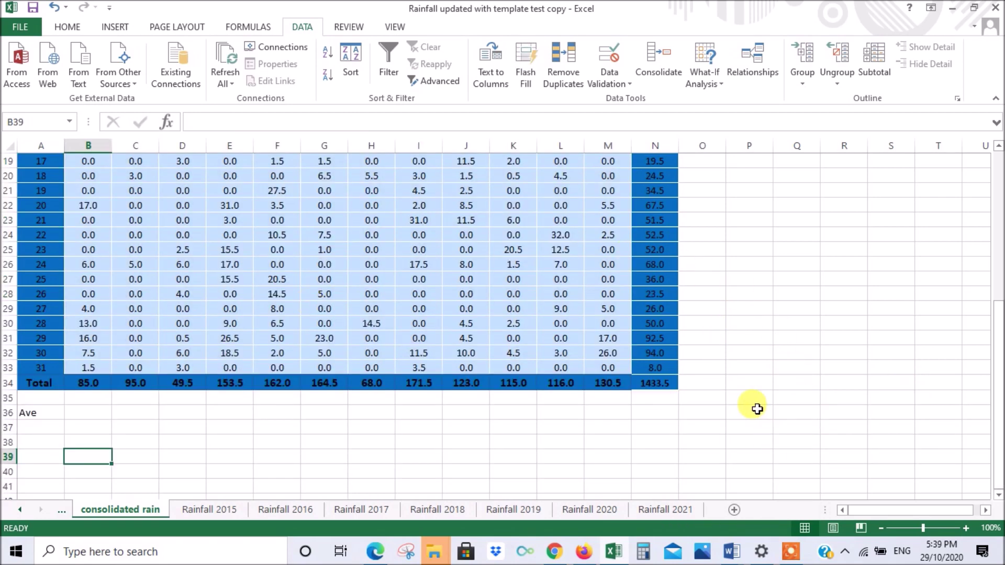
scroll(757, 409, up, 6)
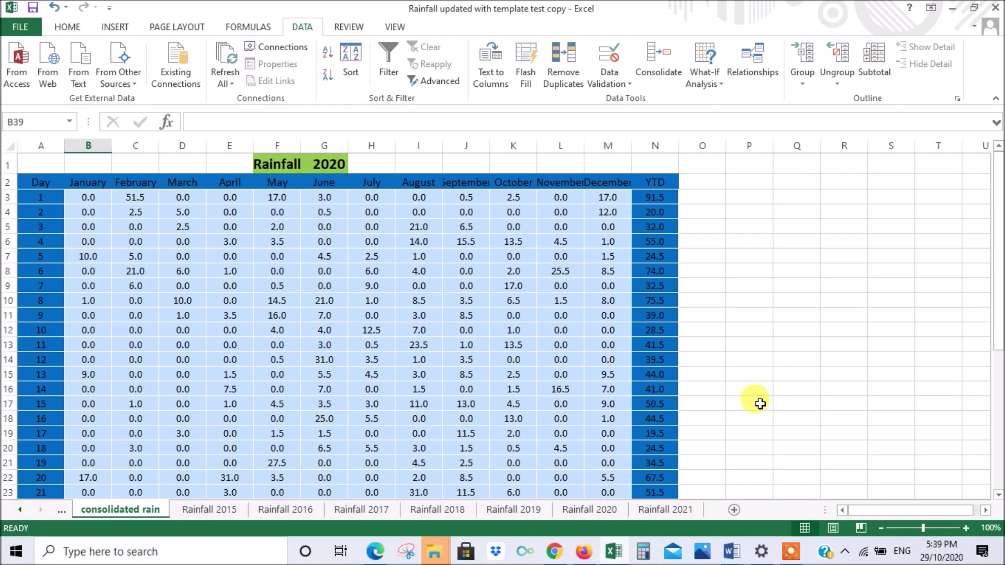
scroll(760, 404, down, 5)
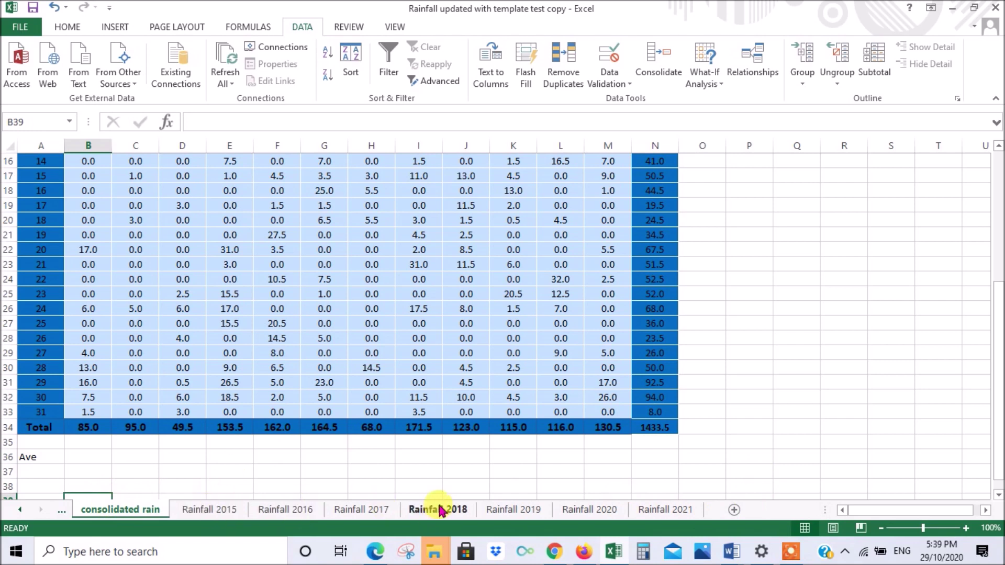
Enter =B34/5 in B36 and fill it right to N36 for five-year monthly averages.
click(99, 457)
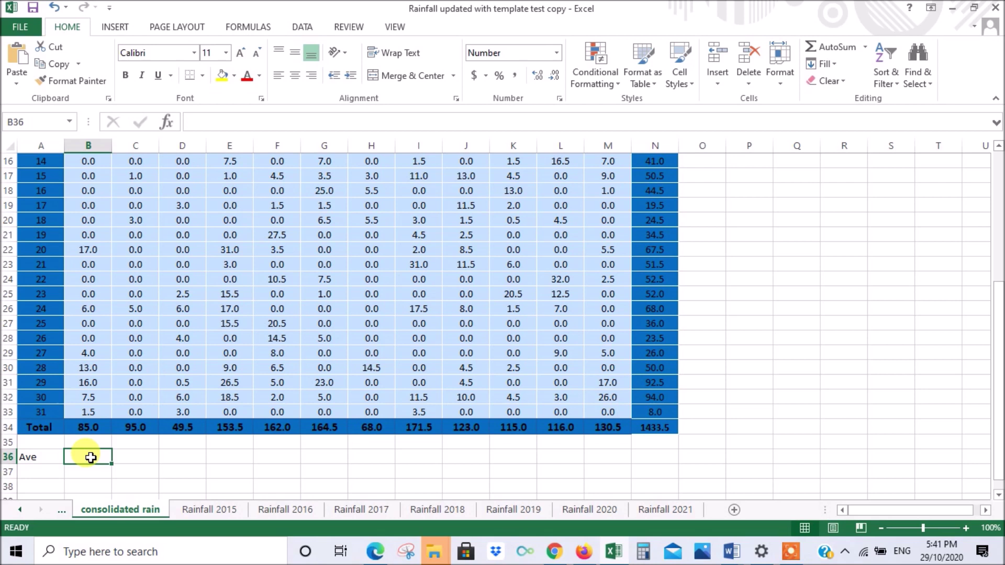
text(=)
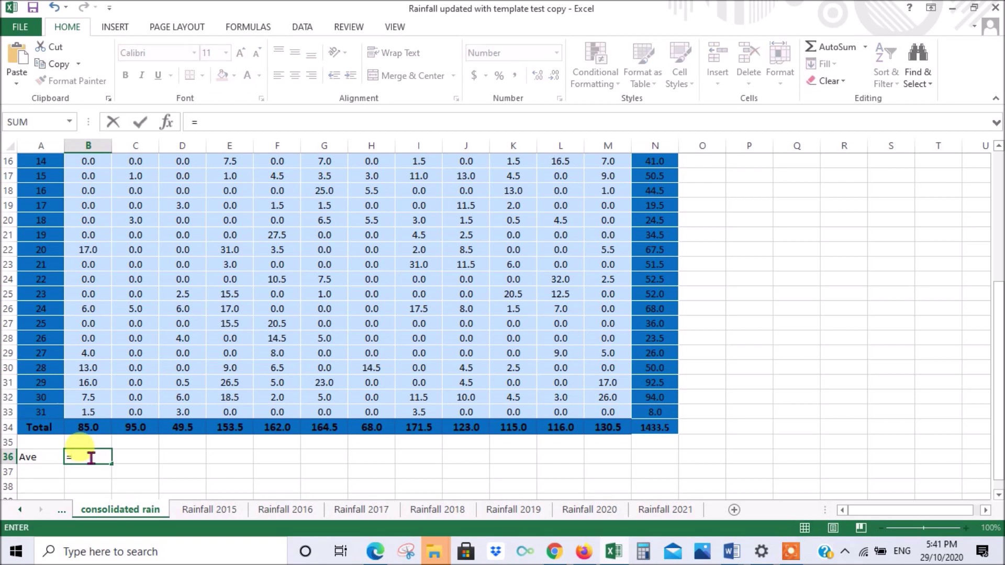
click(89, 429)
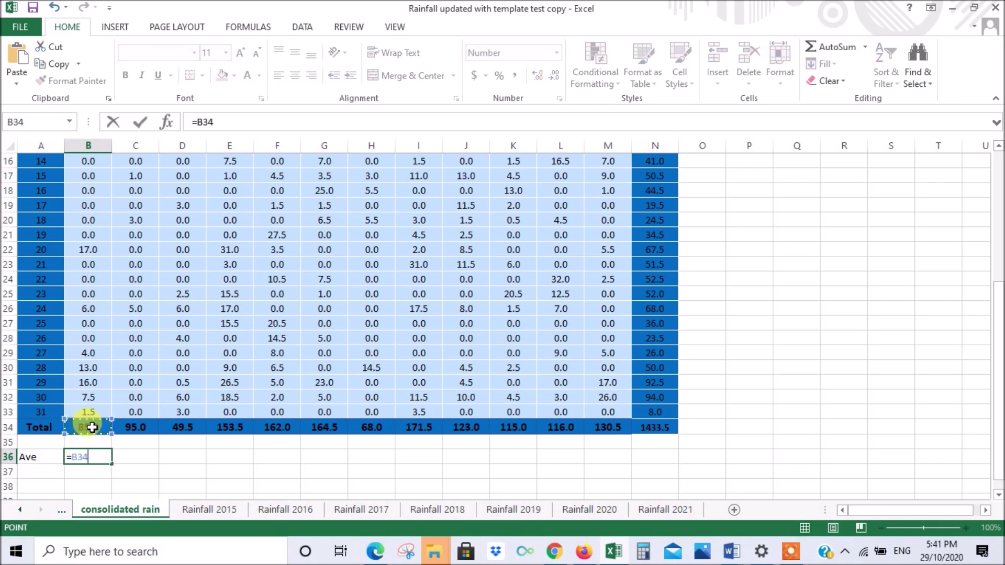
text(/5)
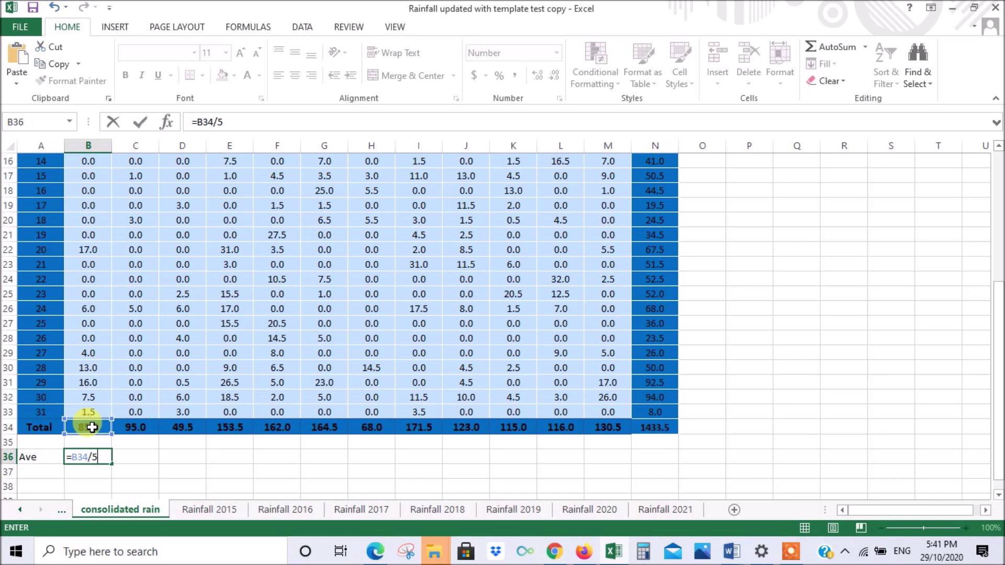
key(Return)
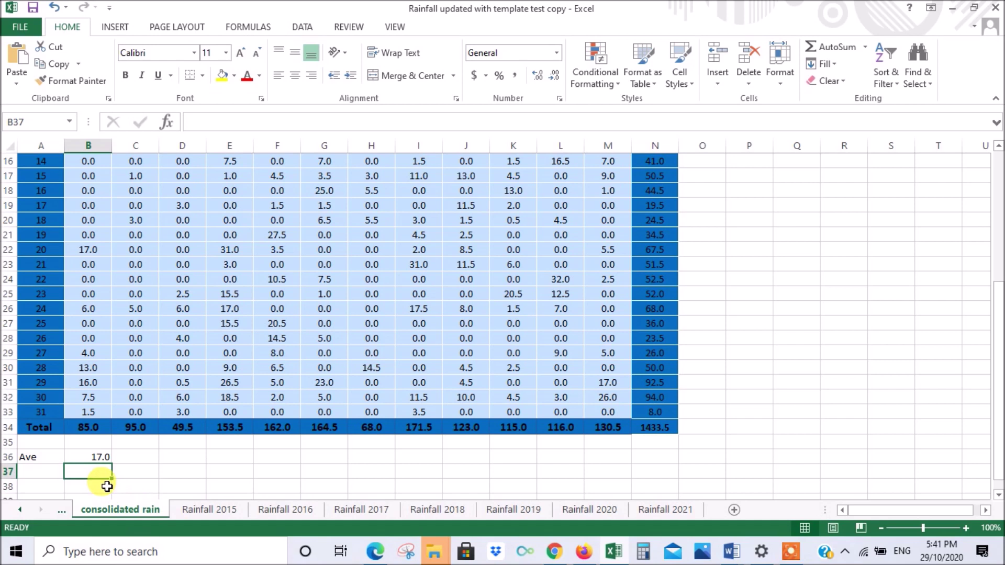
click(95, 457)
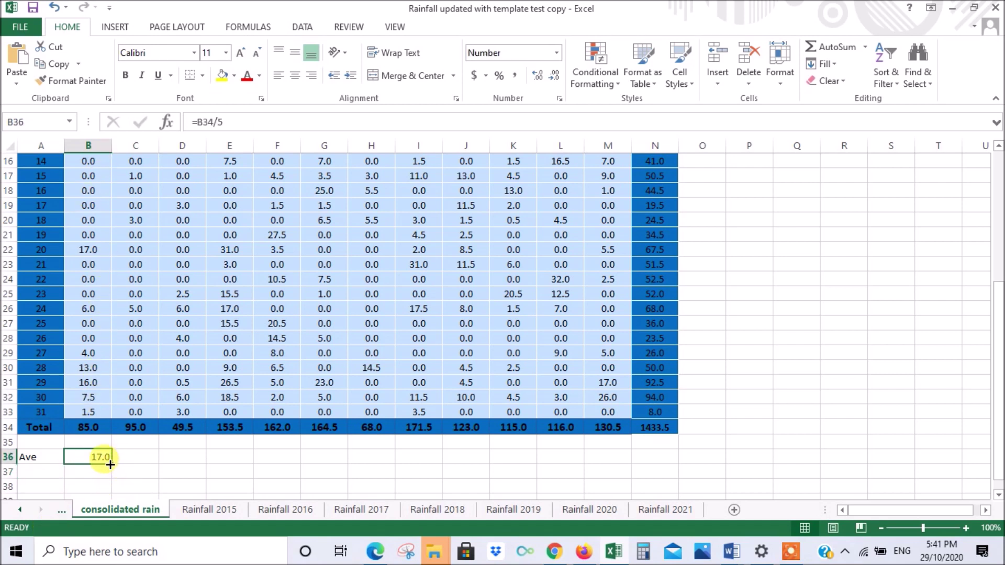
drag(112, 463, 670, 472)
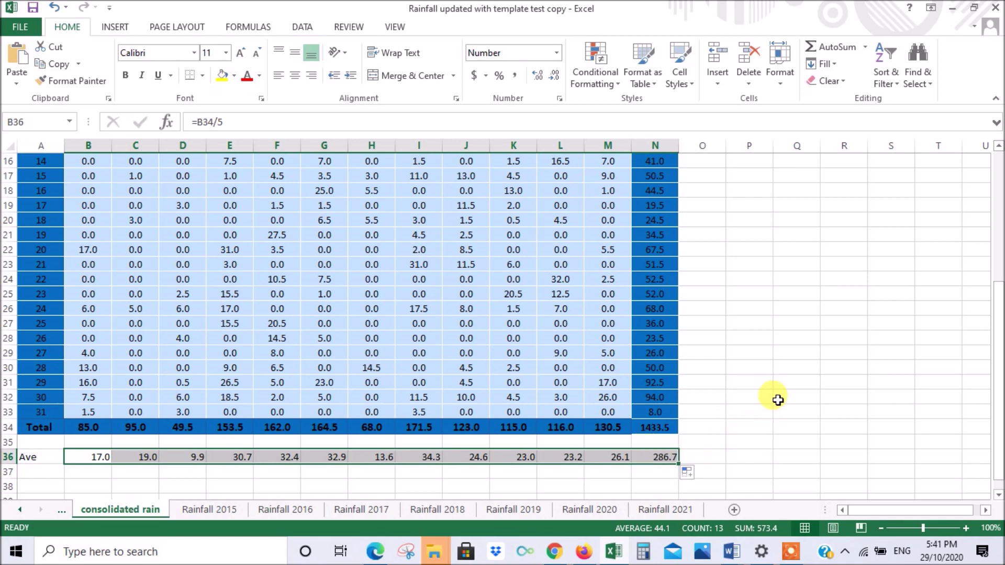
scroll(773, 377, up, 5)
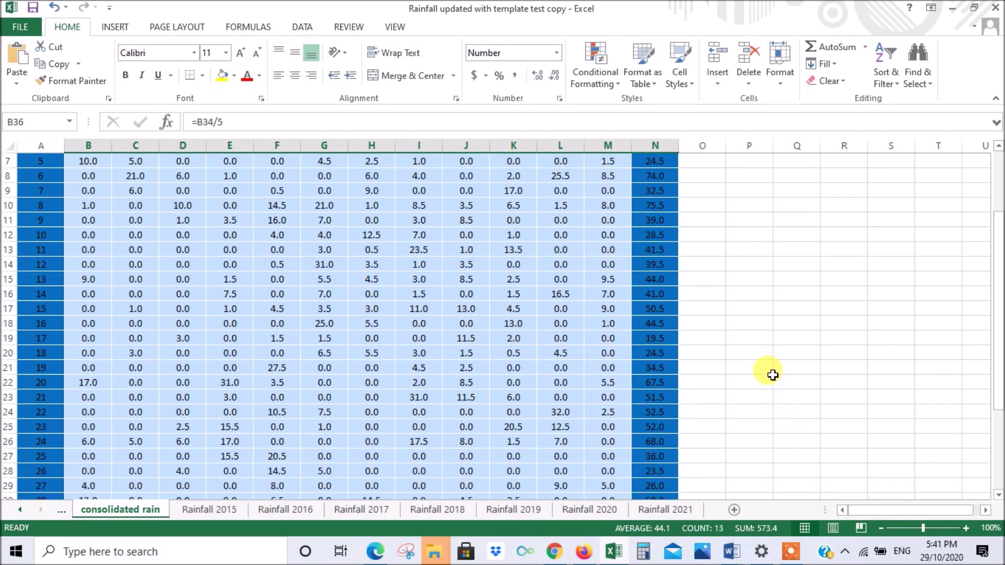
scroll(746, 350, down, 6)
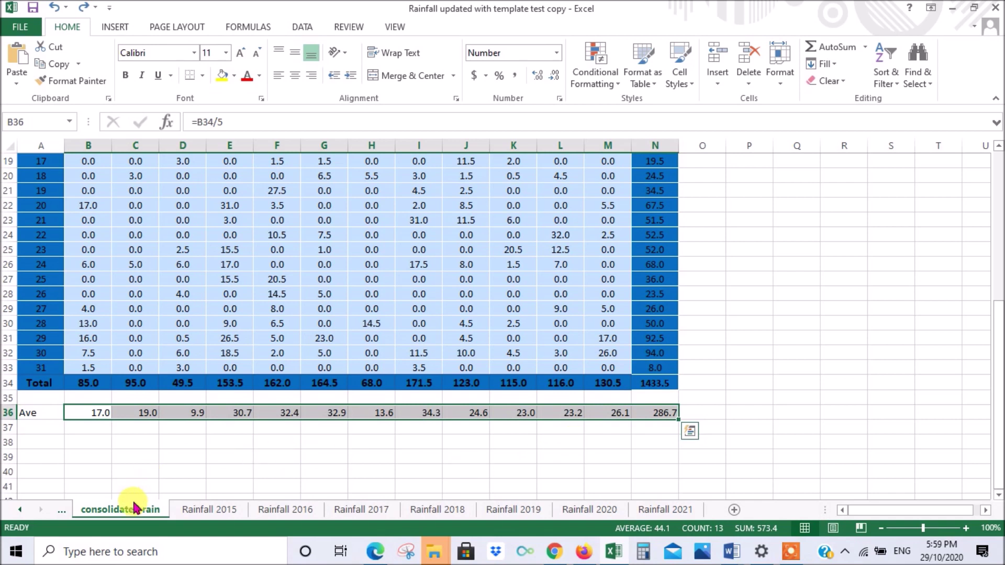
key(Escape)
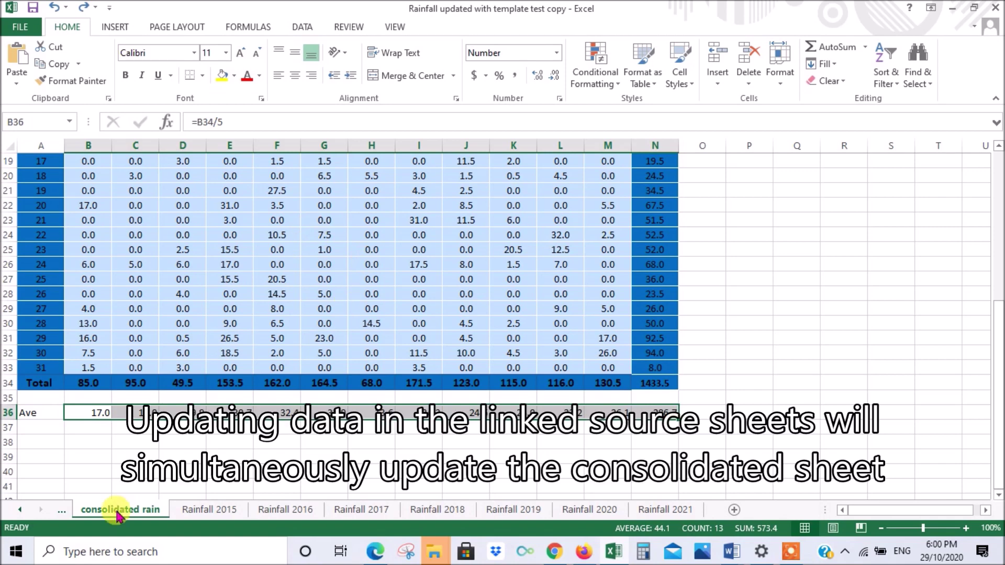
Note 85 in consolidated rain B39, then enter a trial 10 in Rainfall 2016 B19.
click(93, 460)
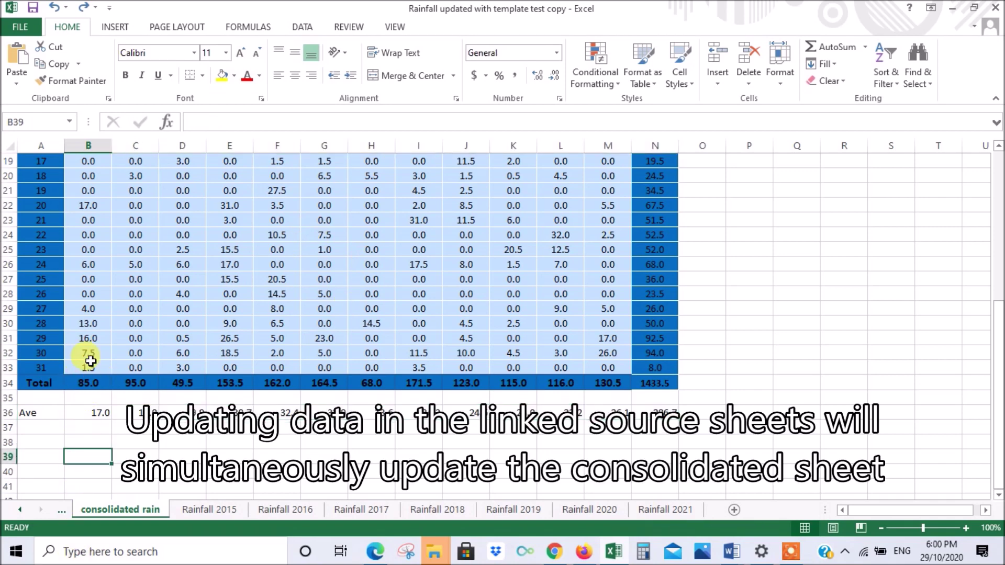
text(85)
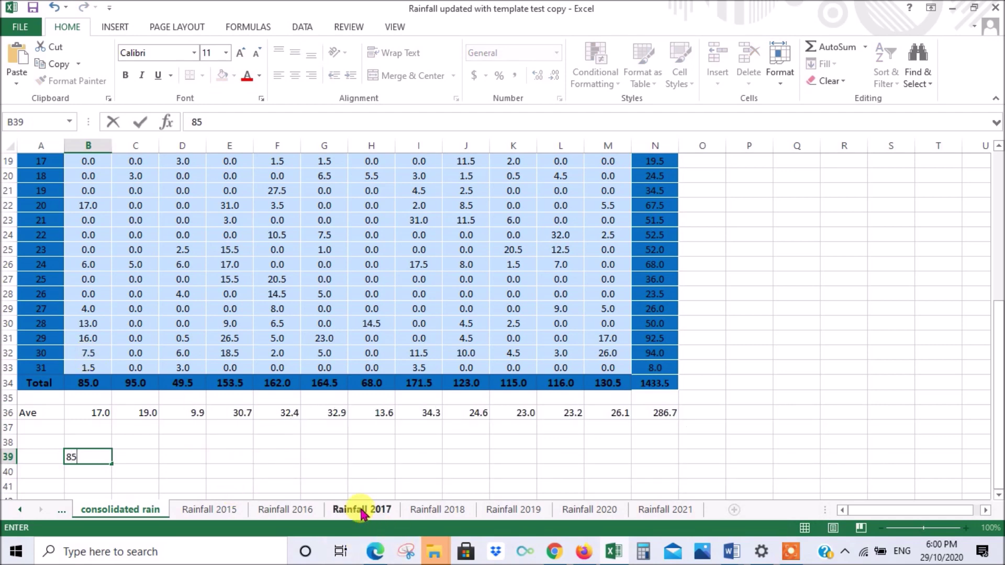
click(309, 511)
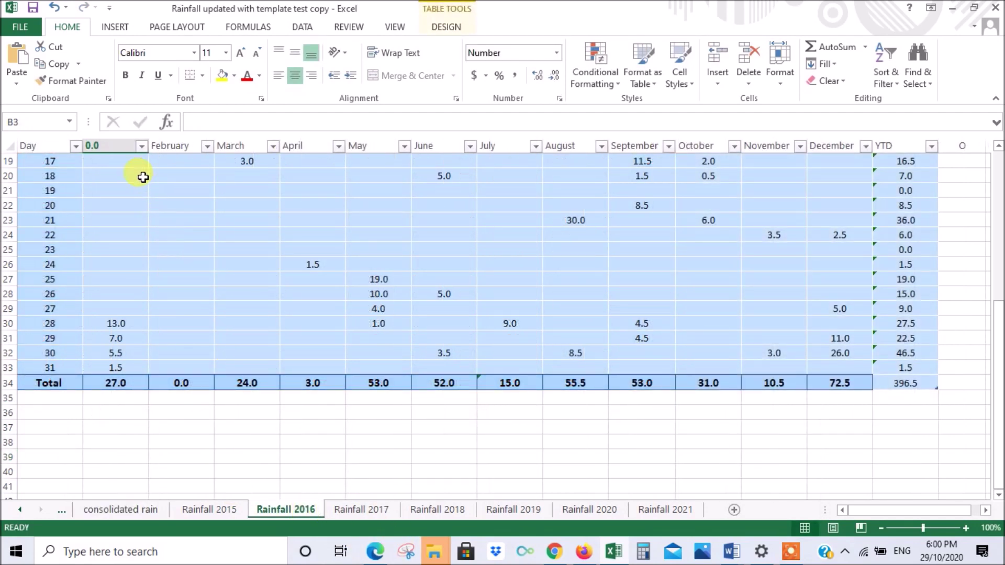
click(124, 162)
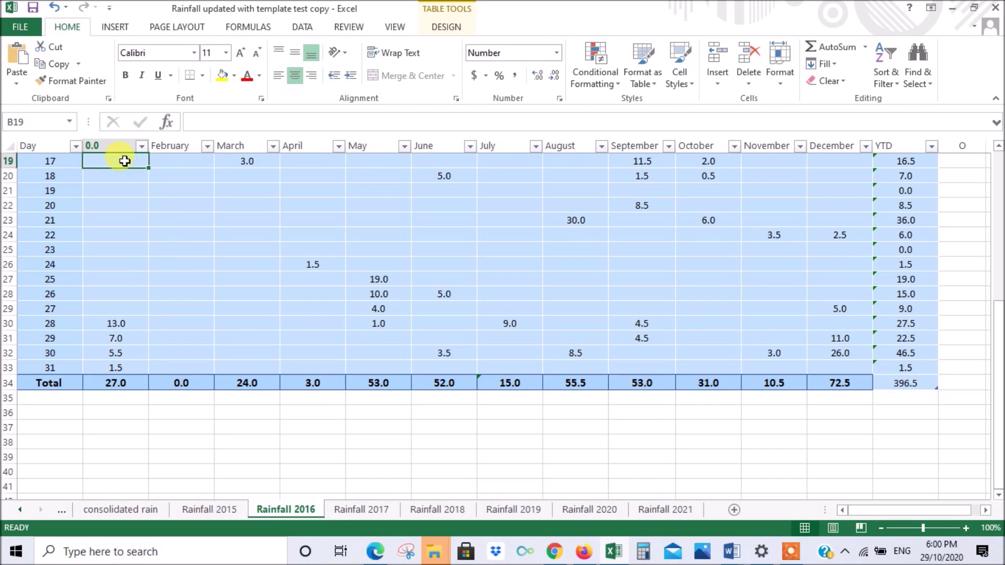
text(10)
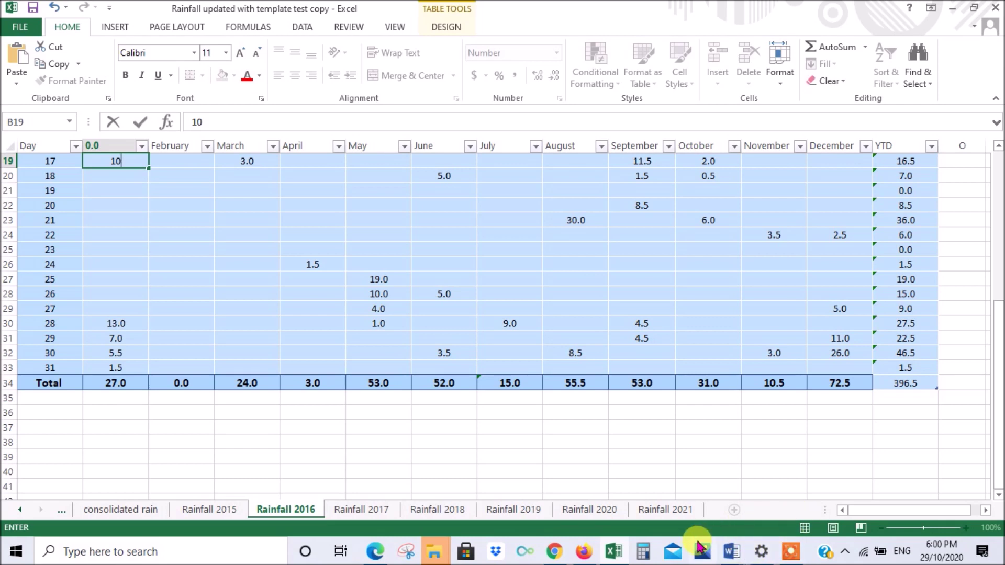
key(Return)
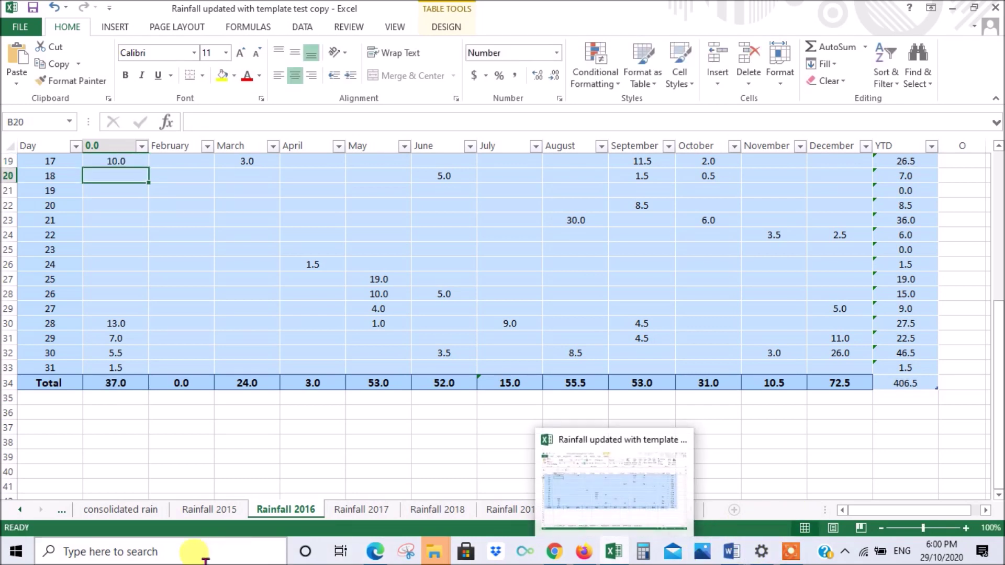
Check that consolidated rain updates, then undo the trial 2016 rainfall entry.
click(141, 510)
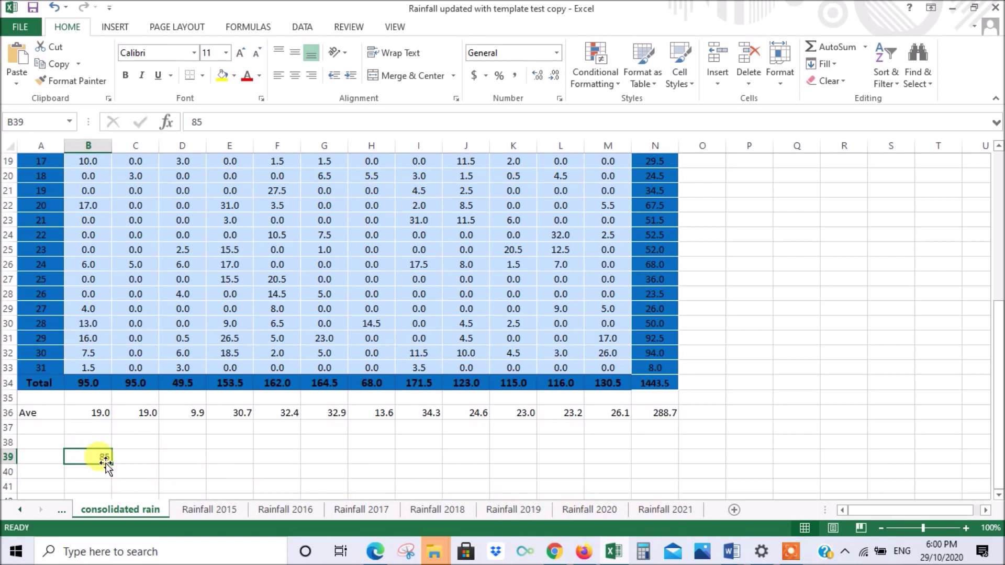
click(56, 7)
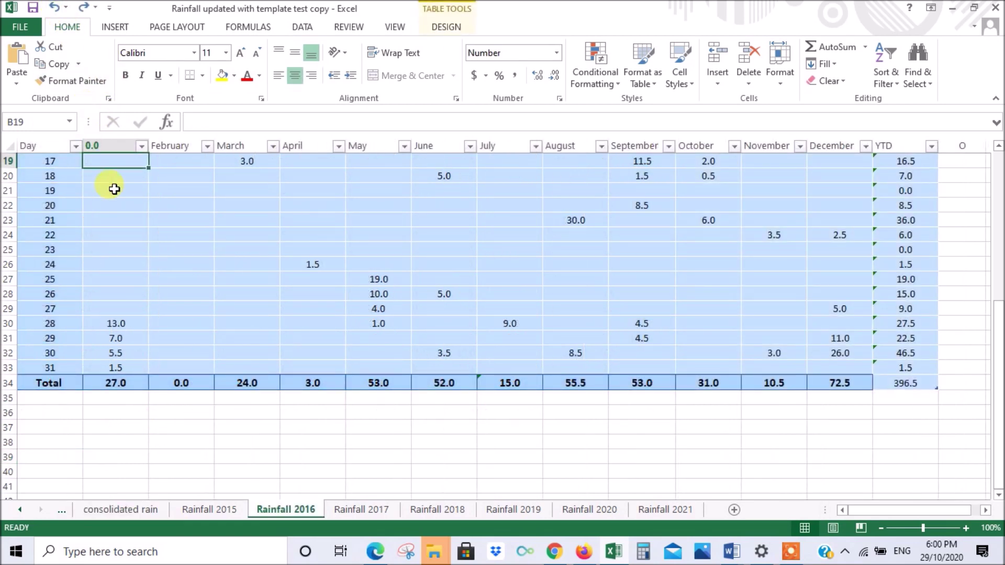
scroll(138, 204, up, 4)
scroll(138, 205, up, 2)
scroll(136, 201, down, 7)
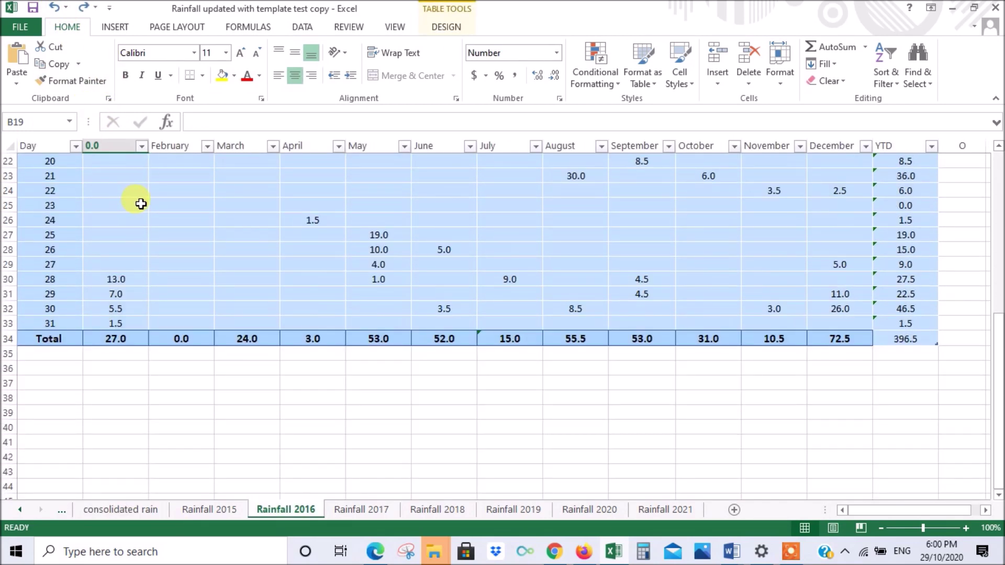
scroll(300, 438, down, 2)
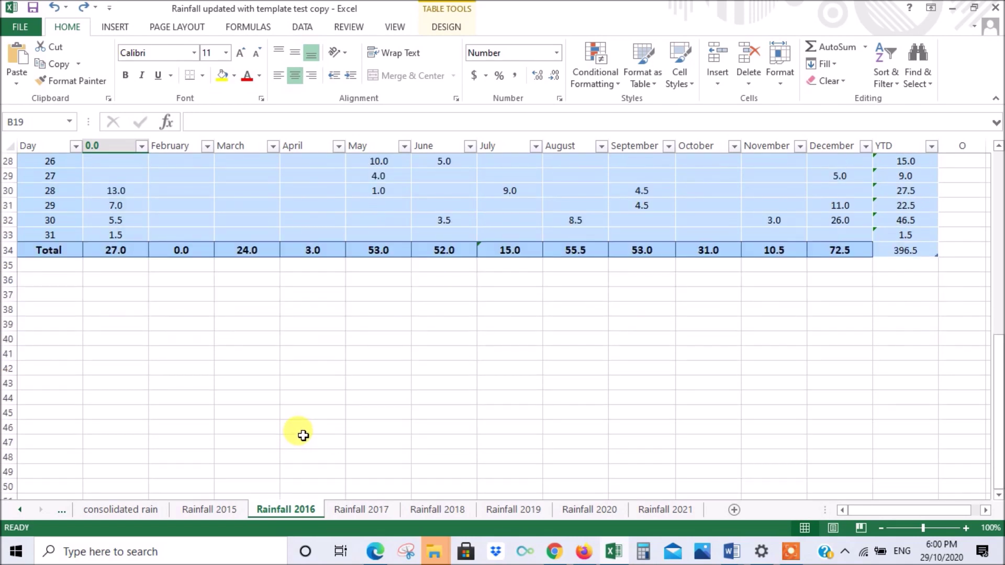
click(130, 511)
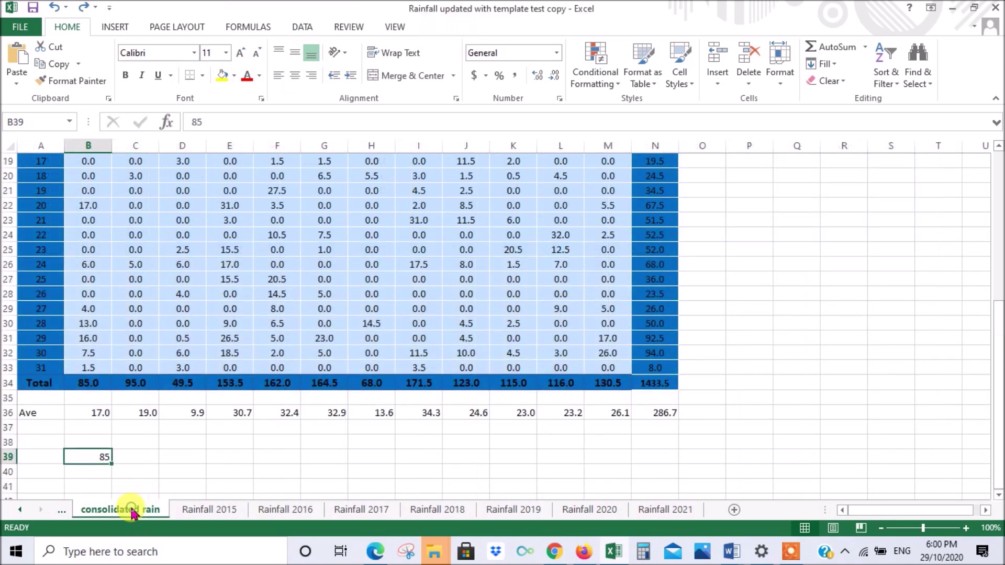
click(373, 512)
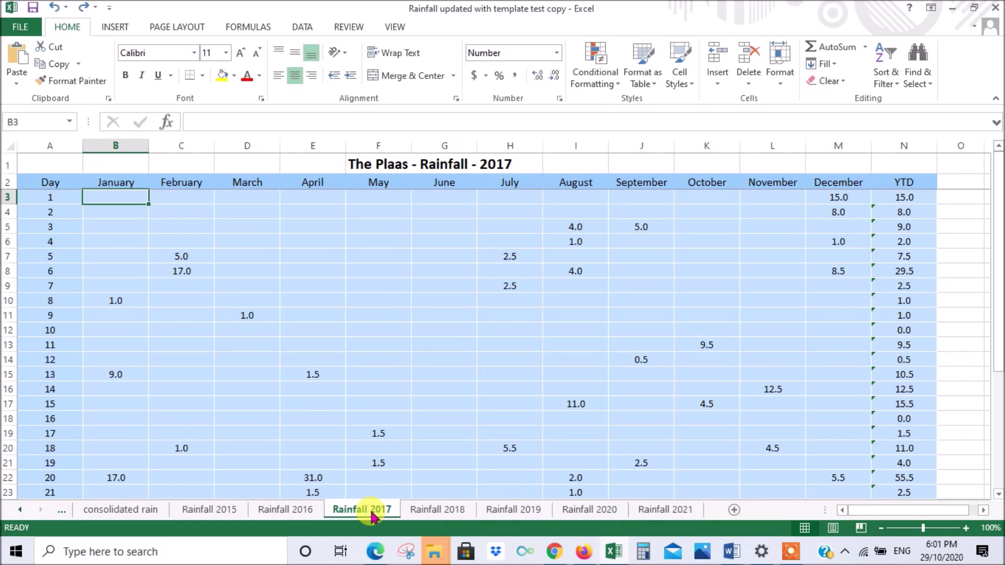
right_click(50, 145)
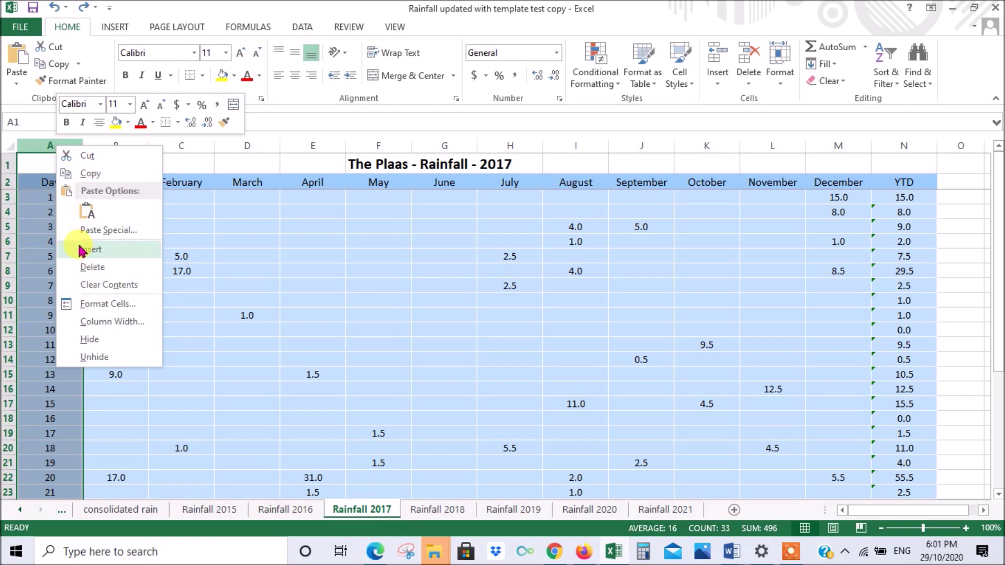
click(98, 254)
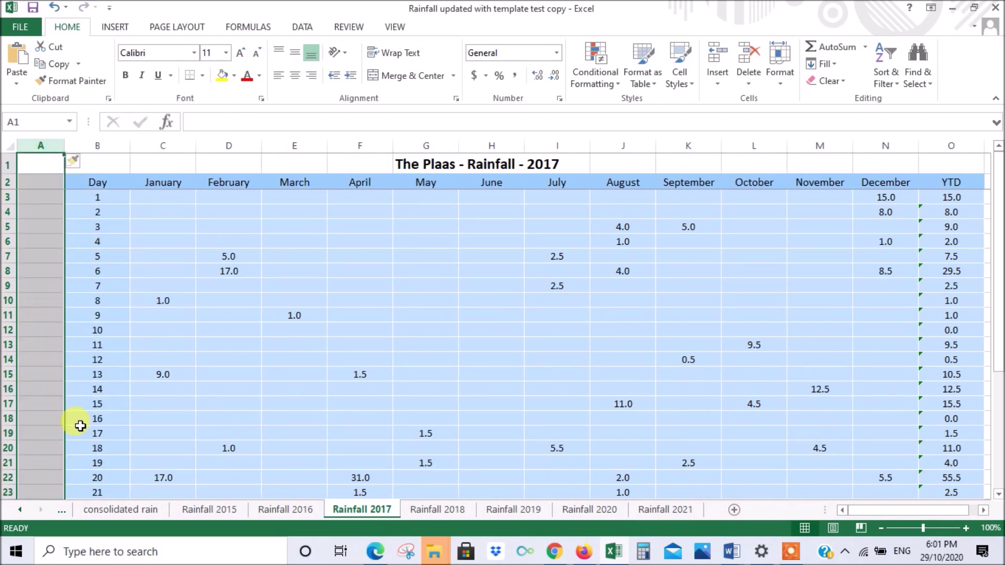
click(142, 516)
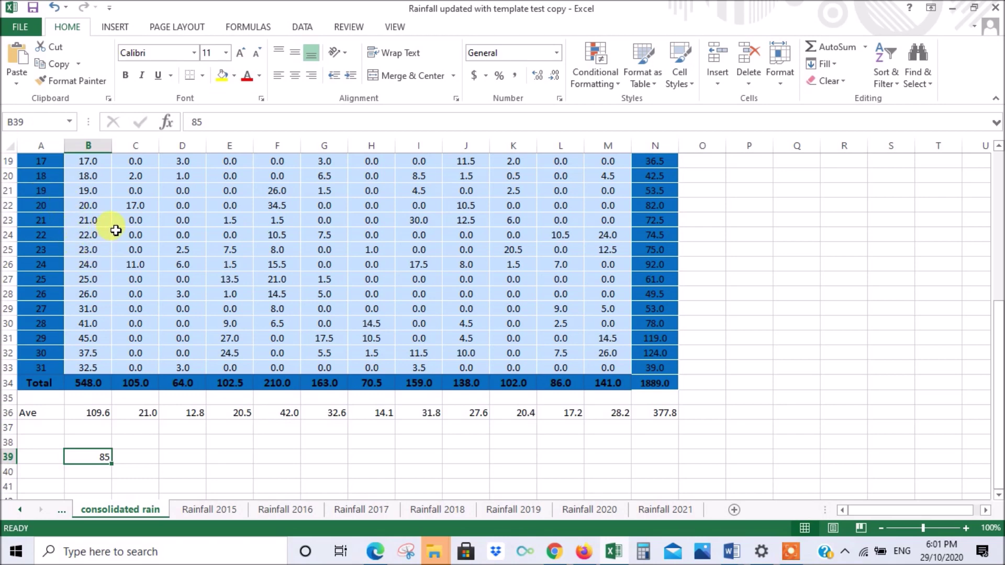
click(55, 8)
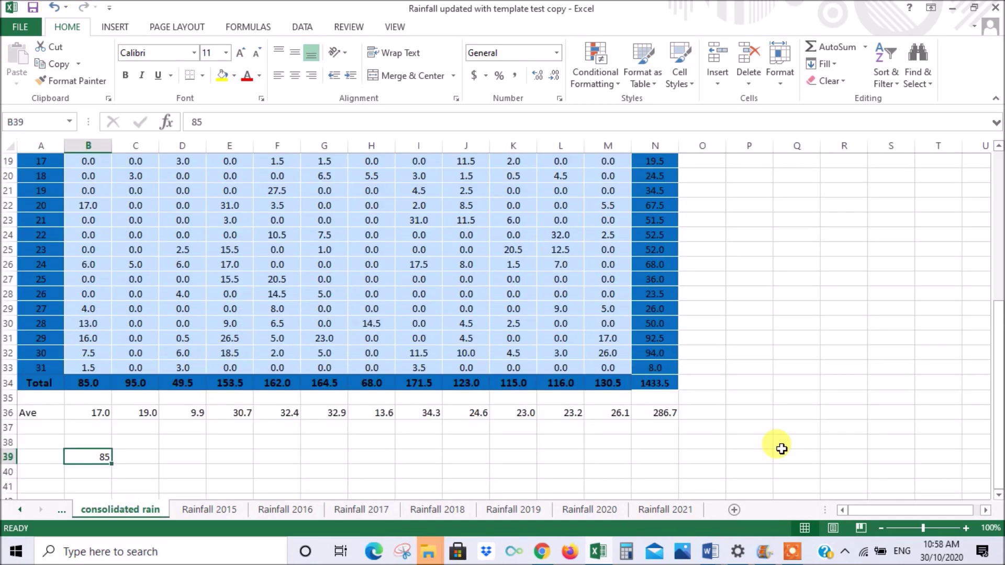